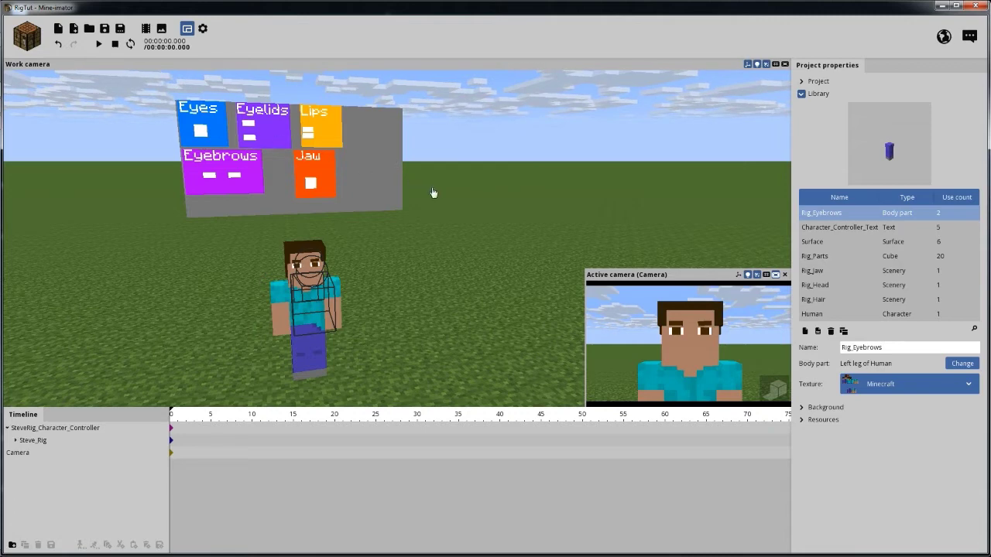
- Examine the Steve rig and its facial controller board from several angles
{"action": "mouse_move", "coordinate": [513, 194]}
{"action": "left_mouse_down"}
{"action": "mouse_move", "coordinate": [474, 201]}
{"action": "mouse_move", "coordinate": [498, 206]}
{"action": "mouse_move", "coordinate": [516, 179]}
{"action": "mouse_move", "coordinate": [514, 191]}
{"action": "left_mouse_up"}
{"action": "scroll", "coordinate": [515, 193], "scroll_direction": "up", "scroll_amount": 3}
{"action": "right_click_drag", "start_coordinate": [516, 194], "coordinate": [497, 168]}
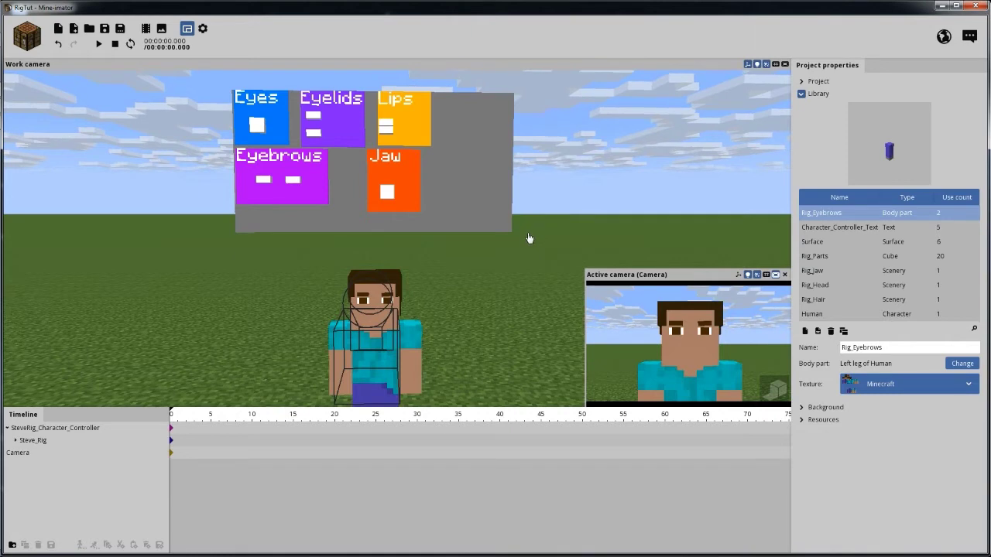
{"action": "left_click_drag", "start_coordinate": [534, 232], "coordinate": [472, 223]}
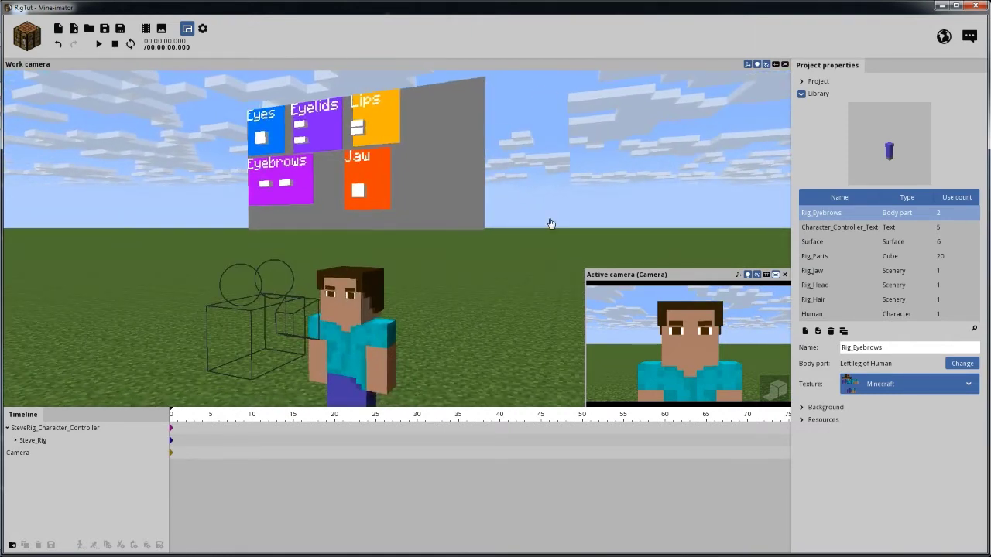
{"action": "mouse_move", "coordinate": [472, 258]}
{"action": "left_mouse_down"}
{"action": "mouse_move", "coordinate": [573, 290]}
{"action": "mouse_move", "coordinate": [475, 261]}
{"action": "left_mouse_up"}
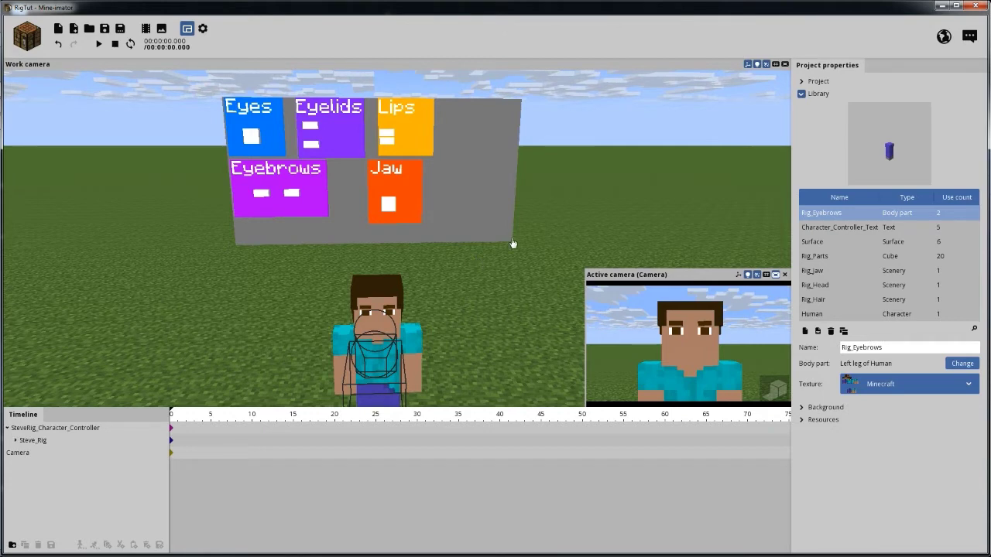
{"action": "left_click_drag", "start_coordinate": [549, 195], "coordinate": [576, 182]}
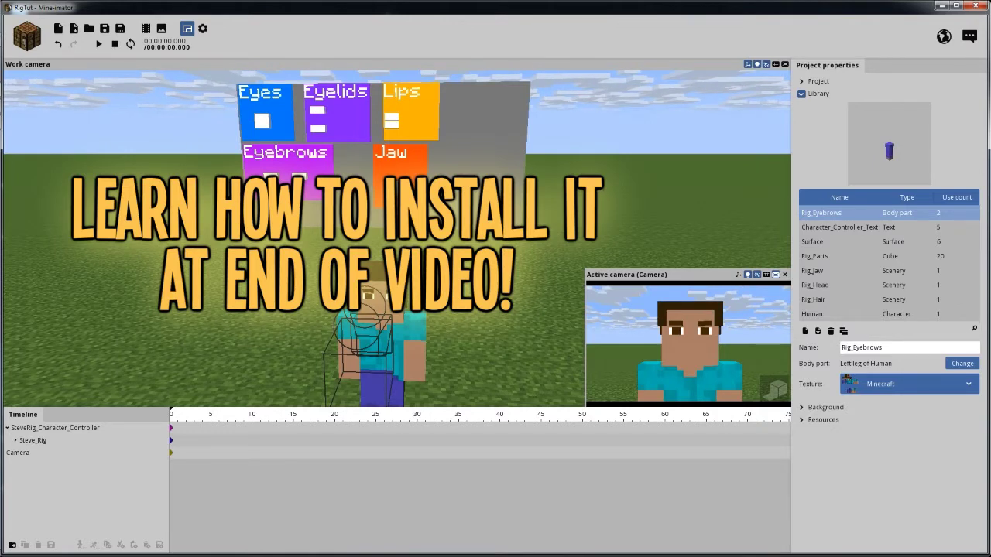
{"action": "left_click_drag", "start_coordinate": [564, 197], "coordinate": [567, 197]}
{"action": "right_click_drag", "start_coordinate": [572, 191], "coordinate": [565, 203]}
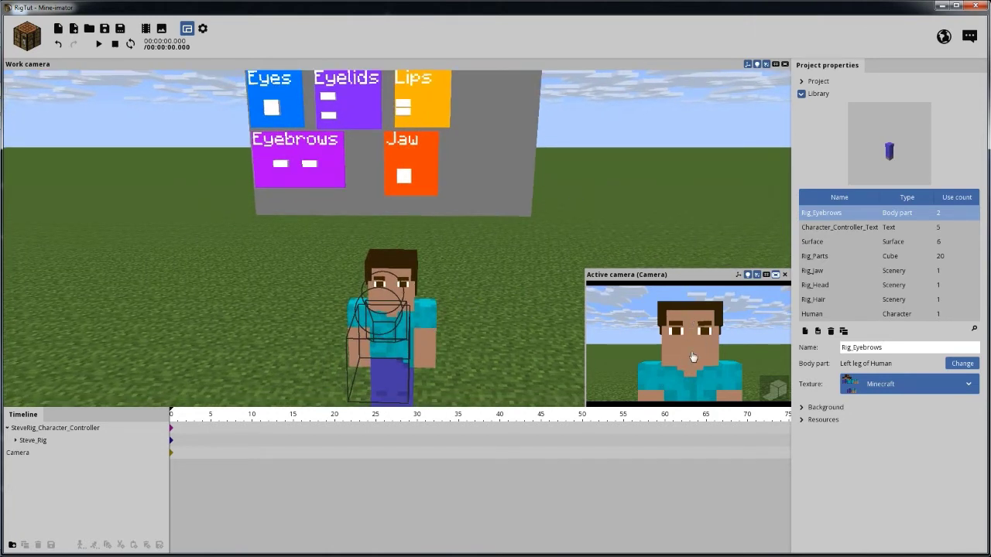
{"action": "right_click_drag", "start_coordinate": [516, 270], "coordinate": [513, 276]}
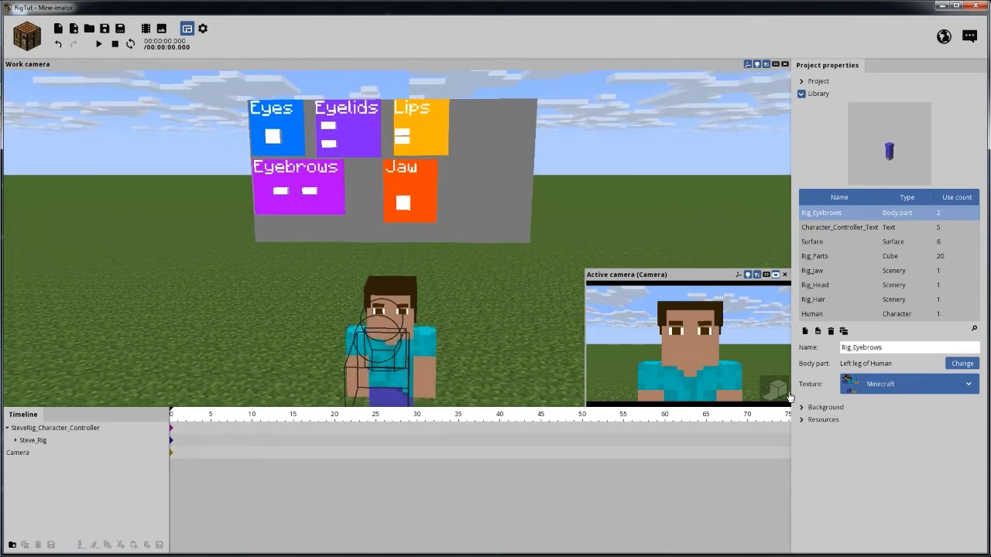
{"action": "right_click_drag", "start_coordinate": [508, 304], "coordinate": [491, 245]}
{"action": "scroll", "coordinate": [470, 283], "scroll_direction": "up", "scroll_amount": 1}
{"action": "scroll", "coordinate": [469, 283], "scroll_direction": "down", "scroll_amount": 1}
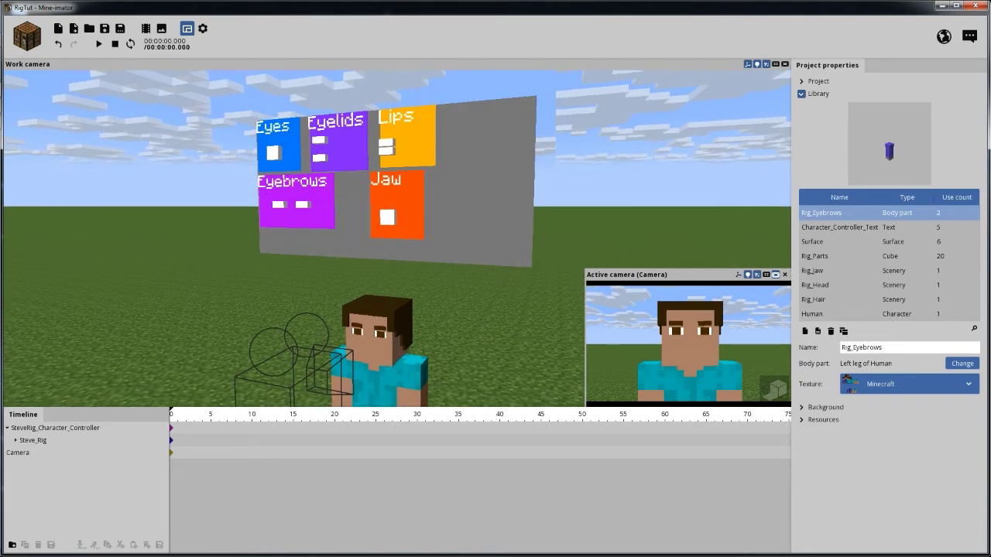
{"action": "right_click_drag", "start_coordinate": [486, 339], "coordinate": [418, 280]}
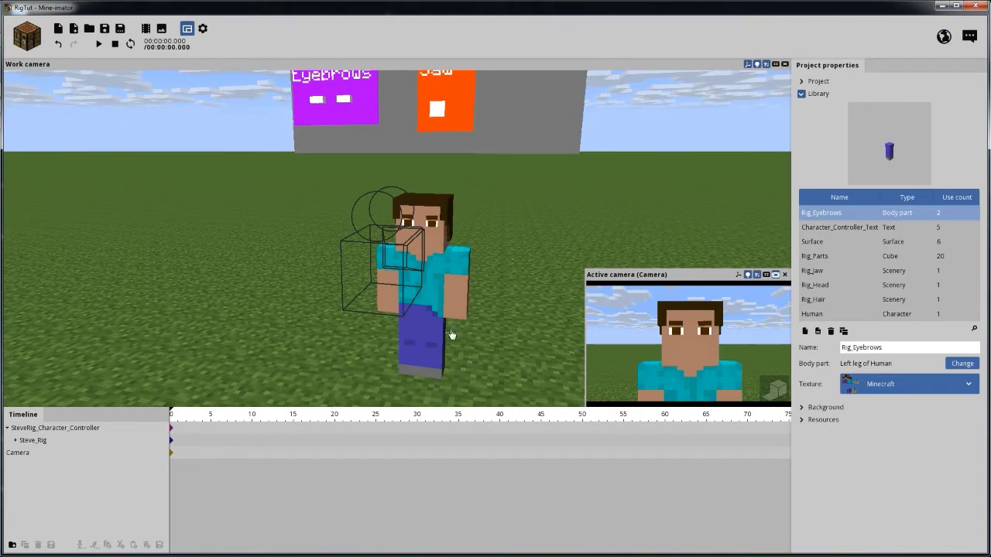
{"action": "mouse_move", "coordinate": [492, 301]}
{"action": "left_mouse_down"}
{"action": "mouse_move", "coordinate": [519, 306]}
{"action": "mouse_move", "coordinate": [576, 290]}
{"action": "mouse_move", "coordinate": [495, 300]}
{"action": "mouse_move", "coordinate": [445, 271]}
{"action": "mouse_move", "coordinate": [497, 292]}
{"action": "mouse_move", "coordinate": [484, 290]}
{"action": "left_mouse_up"}
{"action": "right_click_drag", "start_coordinate": [483, 290], "coordinate": [493, 259]}
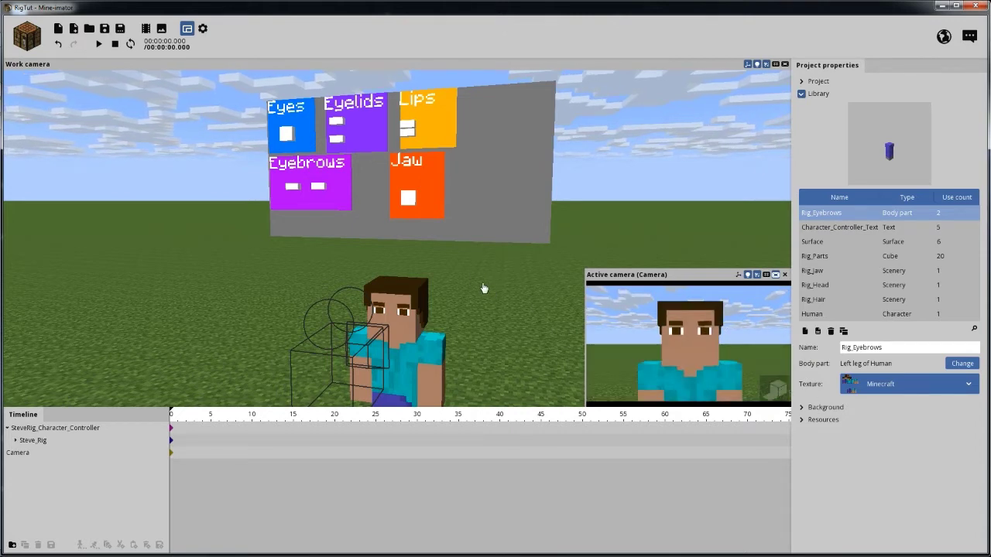
{"action": "left_click_drag", "start_coordinate": [464, 287], "coordinate": [502, 298]}
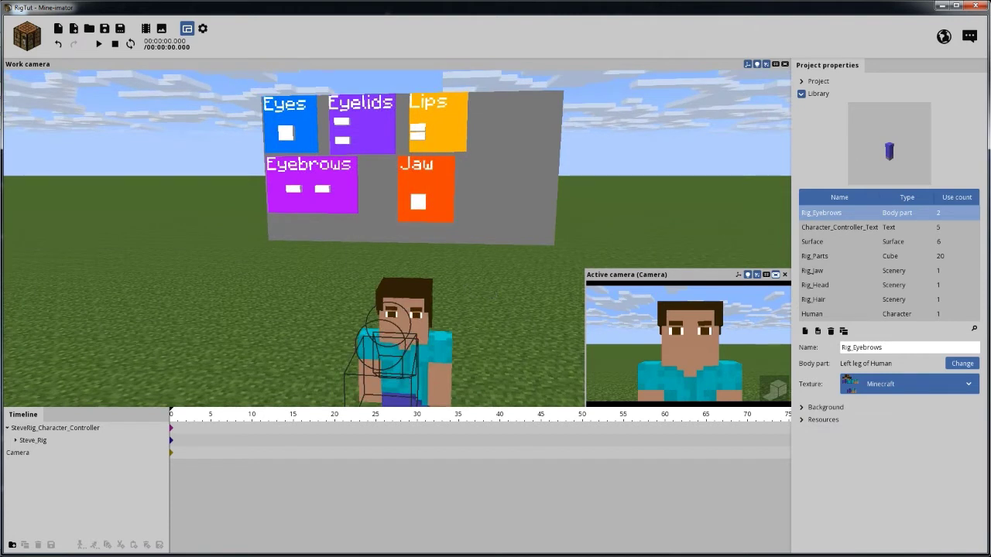
{"action": "right_click_drag", "start_coordinate": [491, 297], "coordinate": [488, 292]}
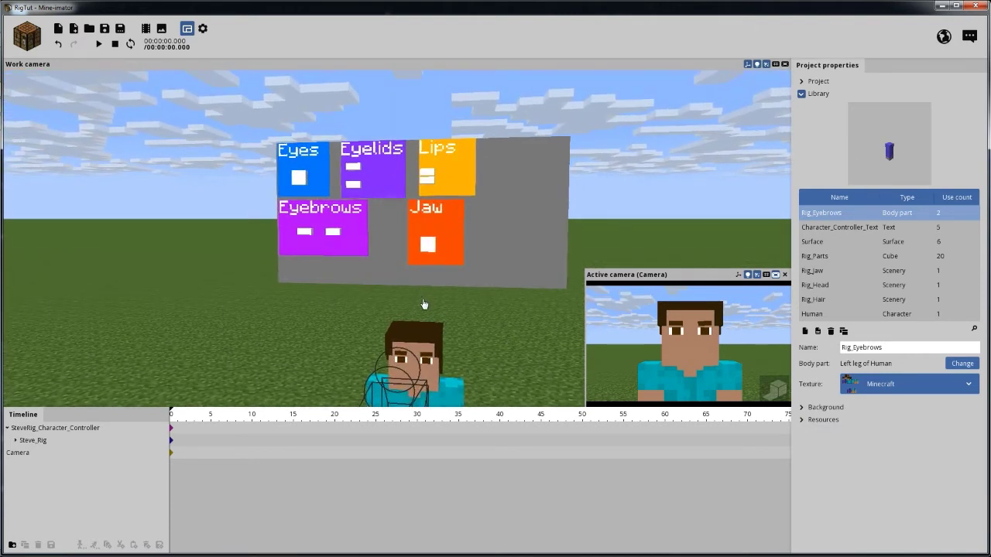
{"action": "mouse_move", "coordinate": [387, 305]}
{"action": "right_mouse_down"}
{"action": "mouse_move", "coordinate": [375, 296]}
{"action": "mouse_move", "coordinate": [374, 307]}
{"action": "right_mouse_up"}
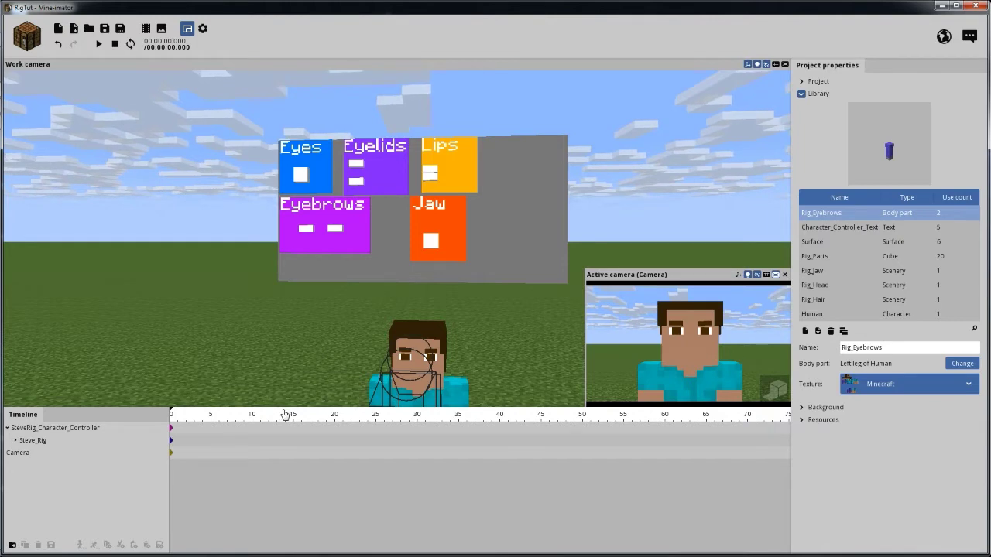
{"action": "right_click_drag", "start_coordinate": [539, 298], "coordinate": [541, 330]}
{"action": "mouse_move", "coordinate": [535, 287]}
{"action": "left_mouse_down"}
{"action": "mouse_move", "coordinate": [441, 252]}
{"action": "mouse_move", "coordinate": [372, 242]}
{"action": "mouse_move", "coordinate": [534, 241]}
{"action": "mouse_move", "coordinate": [491, 259]}
{"action": "mouse_move", "coordinate": [536, 277]}
{"action": "mouse_move", "coordinate": [510, 281]}
{"action": "mouse_move", "coordinate": [523, 285]}
{"action": "left_mouse_up"}
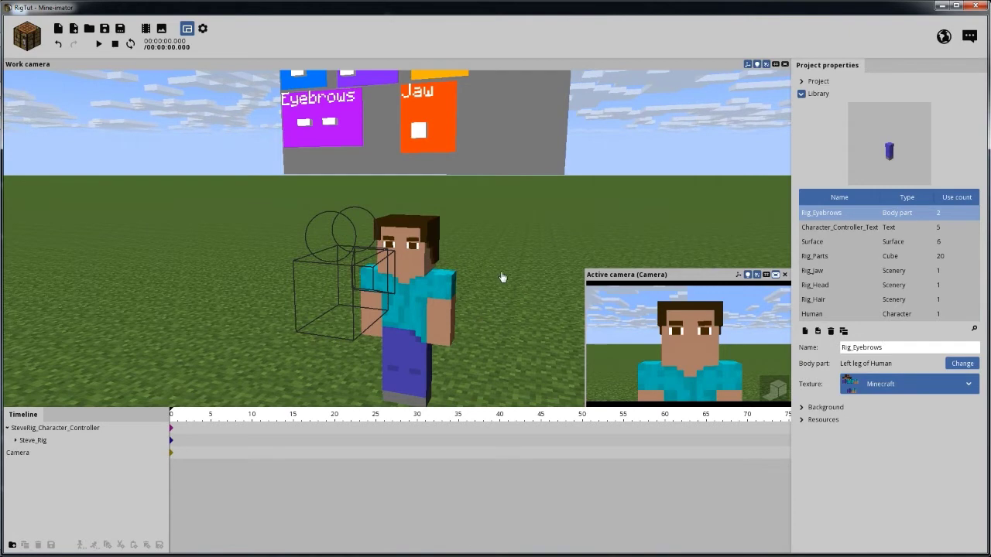
{"action": "scroll", "coordinate": [504, 279], "scroll_direction": "down", "scroll_amount": 3}
{"action": "left_click_drag", "start_coordinate": [485, 282], "coordinate": [515, 300]}
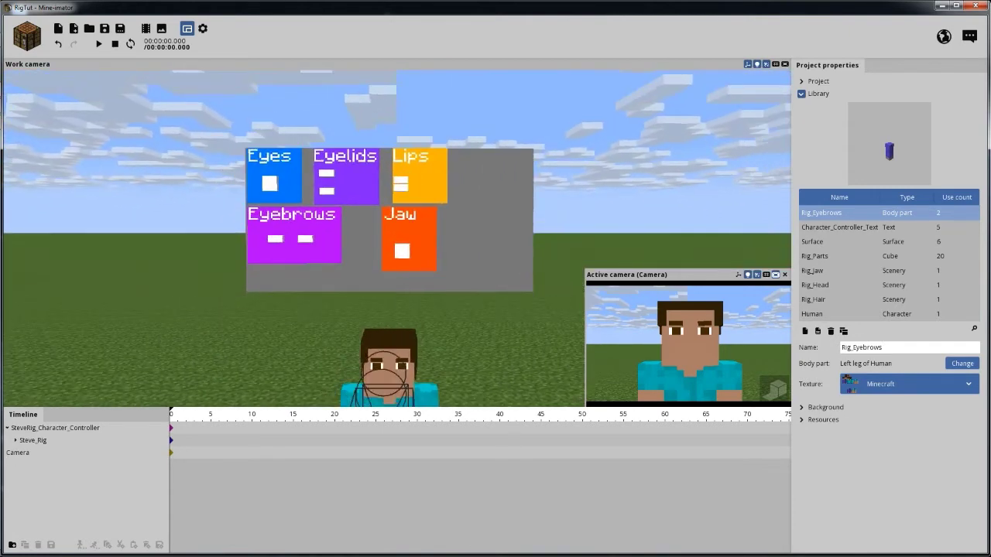
{"action": "mouse_move", "coordinate": [484, 281]}
{"action": "right_mouse_down"}
{"action": "mouse_move", "coordinate": [485, 308]}
{"action": "mouse_move", "coordinate": [485, 281]}
{"action": "right_mouse_up"}
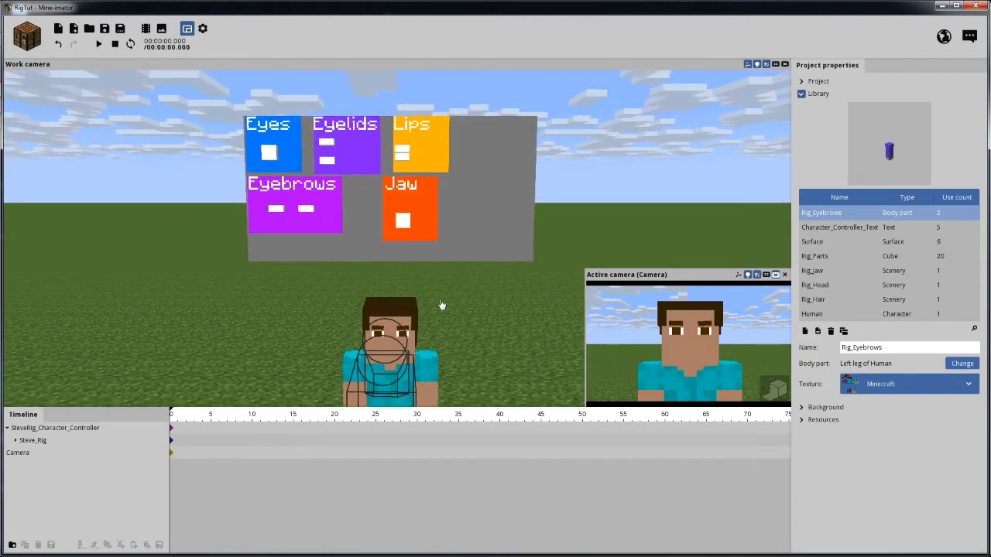
- Try moving the Eye_Controller block vertically and horizontally on the controller board, and undo the last move
{"action": "left_click_drag", "start_coordinate": [307, 203], "coordinate": [333, 218]}
{"action": "right_click_drag", "start_coordinate": [363, 201], "coordinate": [333, 183]}
{"action": "scroll", "coordinate": [362, 202], "scroll_direction": "up", "scroll_amount": 3}
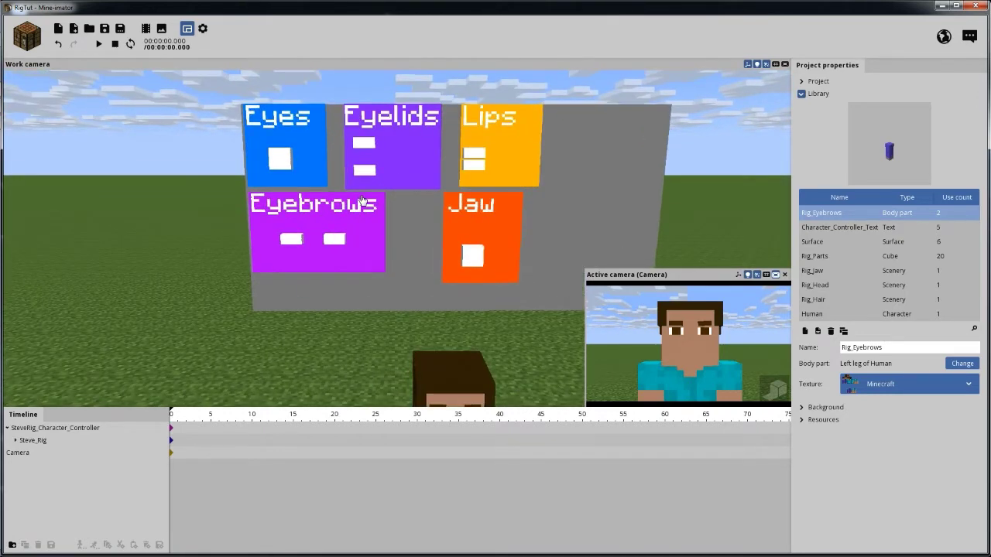
{"action": "left_click", "coordinate": [414, 225]}
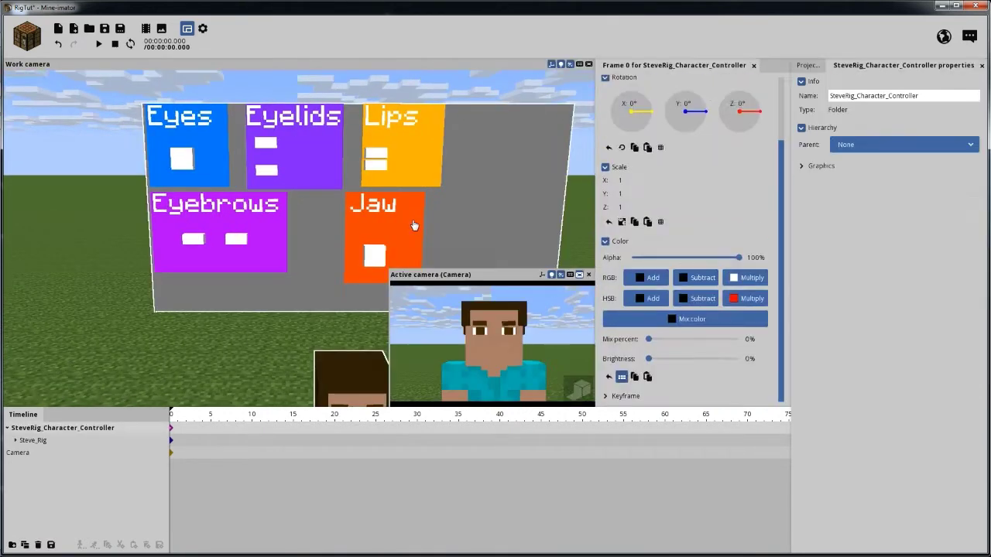
{"action": "left_click", "coordinate": [310, 164]}
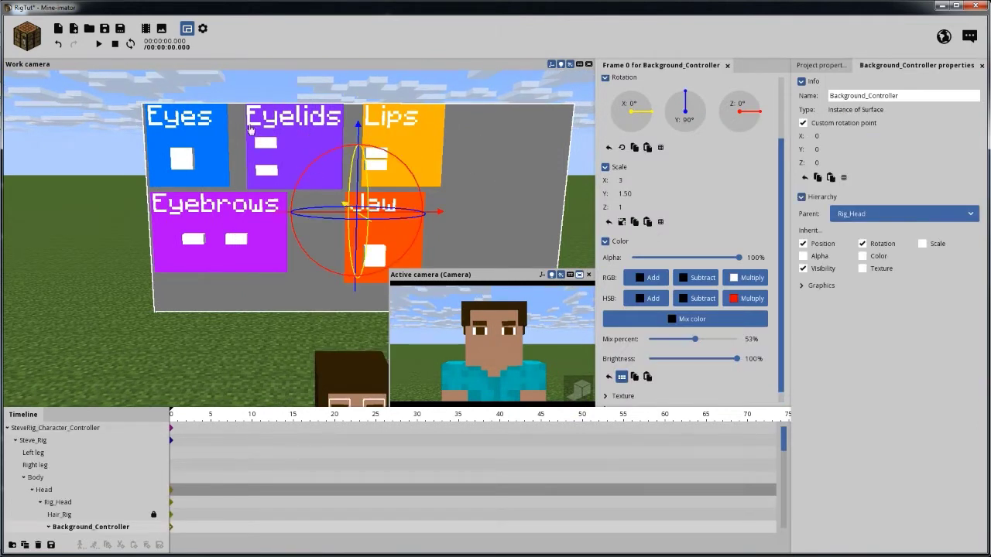
{"action": "left_click", "coordinate": [184, 165]}
{"action": "mouse_move", "coordinate": [294, 232]}
{"action": "left_mouse_down"}
{"action": "mouse_move", "coordinate": [341, 271]}
{"action": "mouse_move", "coordinate": [296, 238]}
{"action": "left_mouse_up"}
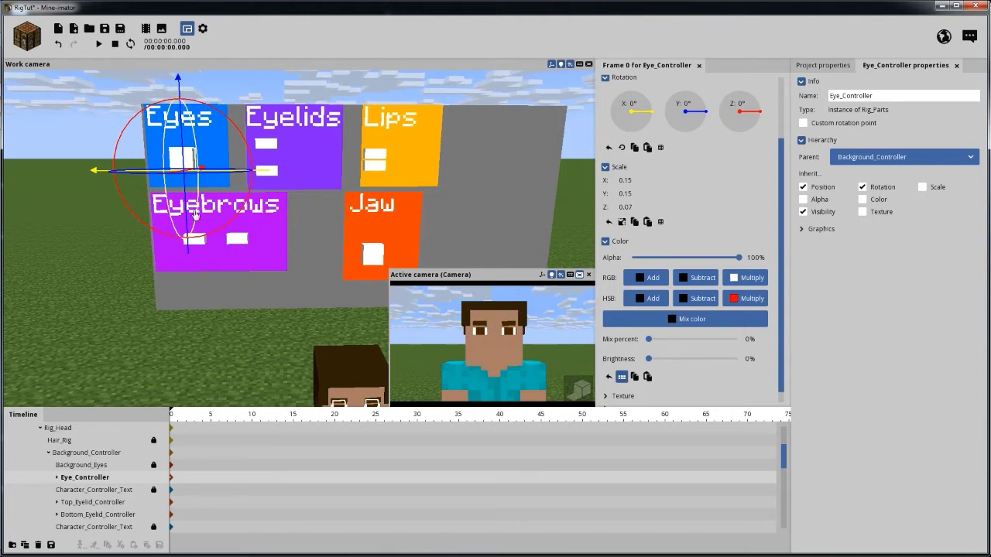
{"action": "mouse_move", "coordinate": [187, 201]}
{"action": "left_mouse_down"}
{"action": "mouse_move", "coordinate": [192, 194]}
{"action": "mouse_move", "coordinate": [196, 203]}
{"action": "left_mouse_up"}
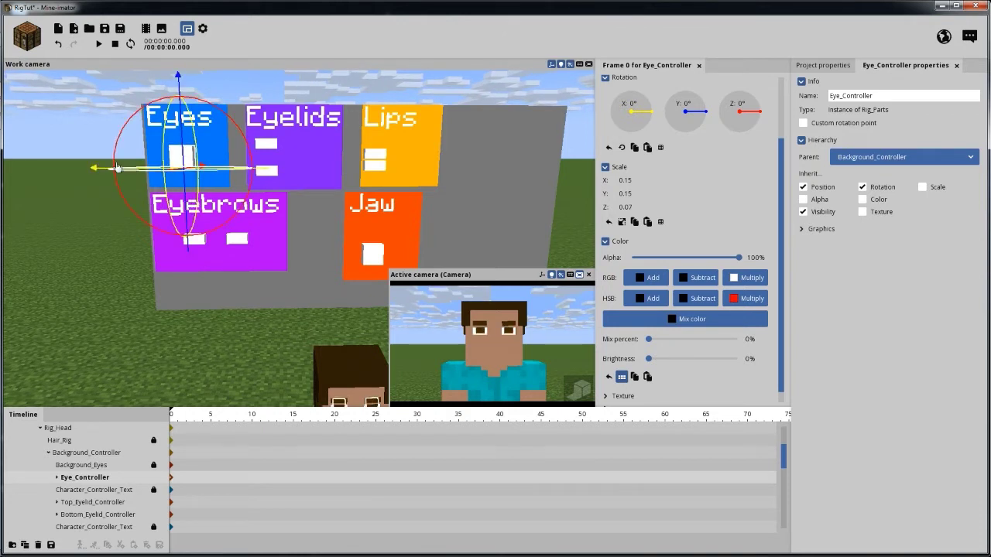
{"action": "mouse_move", "coordinate": [99, 169]}
{"action": "left_mouse_down"}
{"action": "mouse_move", "coordinate": [90, 171]}
{"action": "mouse_move", "coordinate": [100, 178]}
{"action": "mouse_move", "coordinate": [102, 169]}
{"action": "left_mouse_up"}
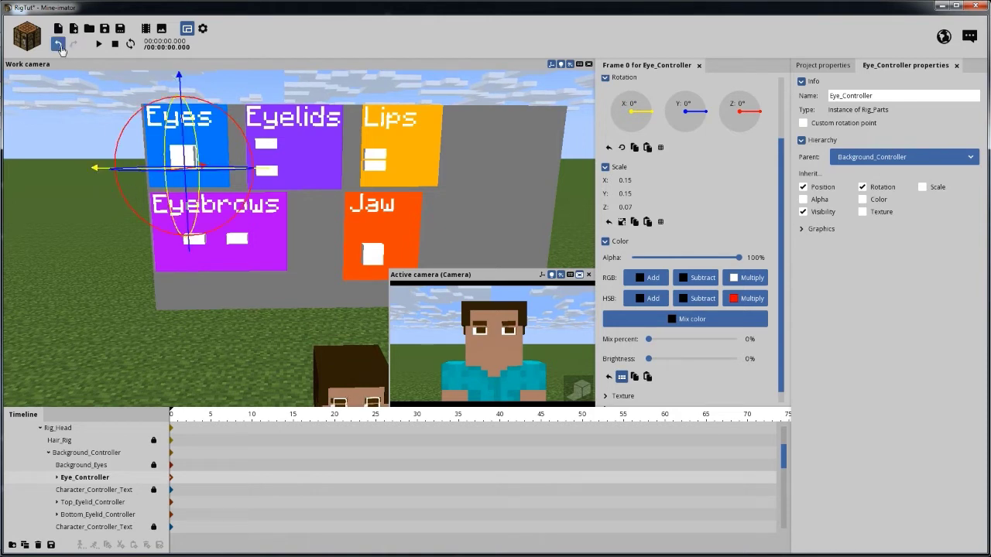
{"action": "left_click", "coordinate": [60, 45]}
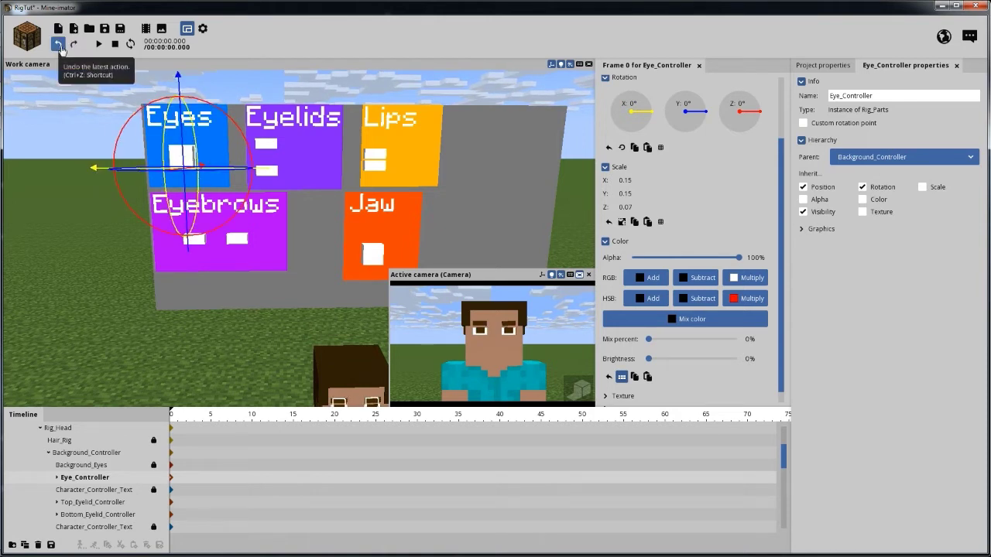
- Try raising the Top_Eyelid_Controller slightly, and undo the move
{"action": "left_click", "coordinate": [267, 147]}
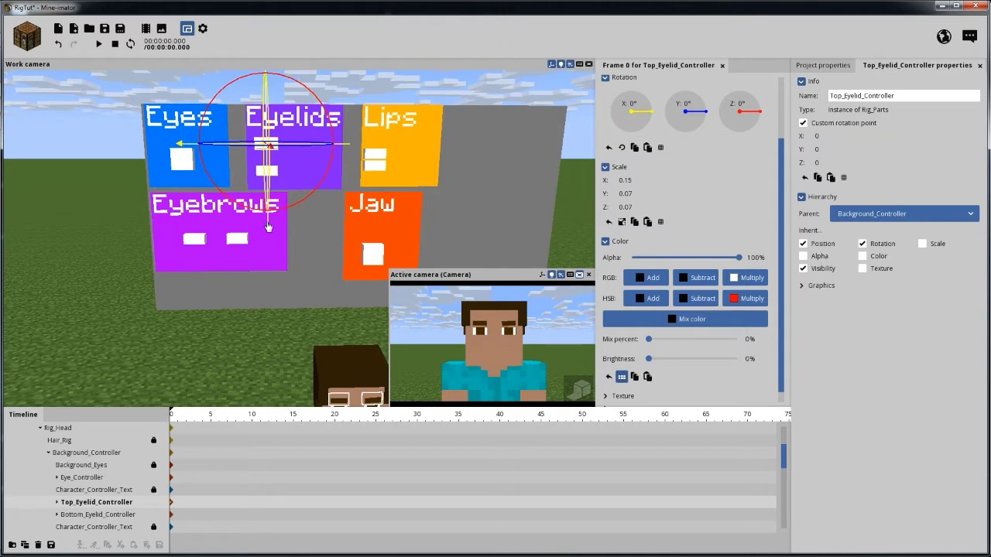
{"action": "left_click_drag", "start_coordinate": [267, 226], "coordinate": [267, 221]}
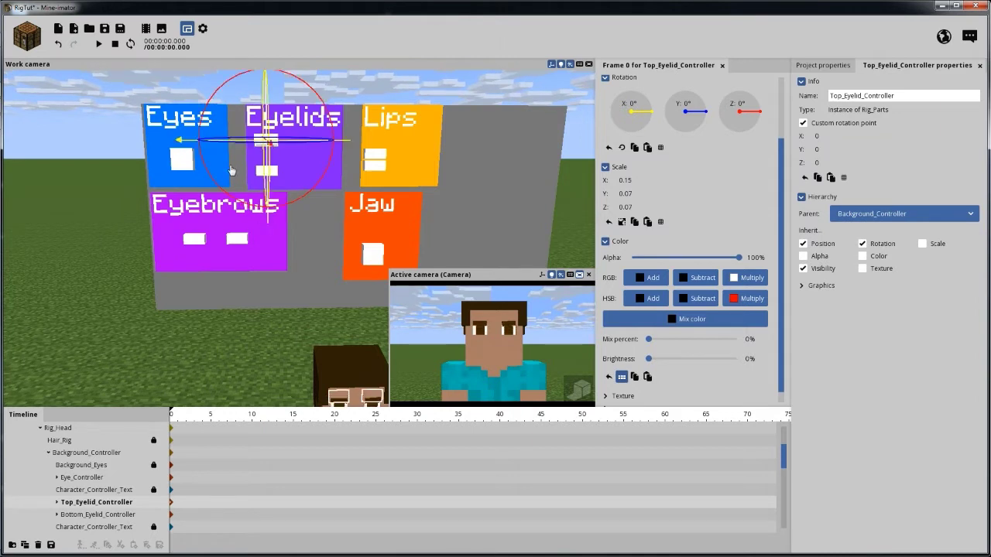
{"action": "left_click", "coordinate": [59, 44]}
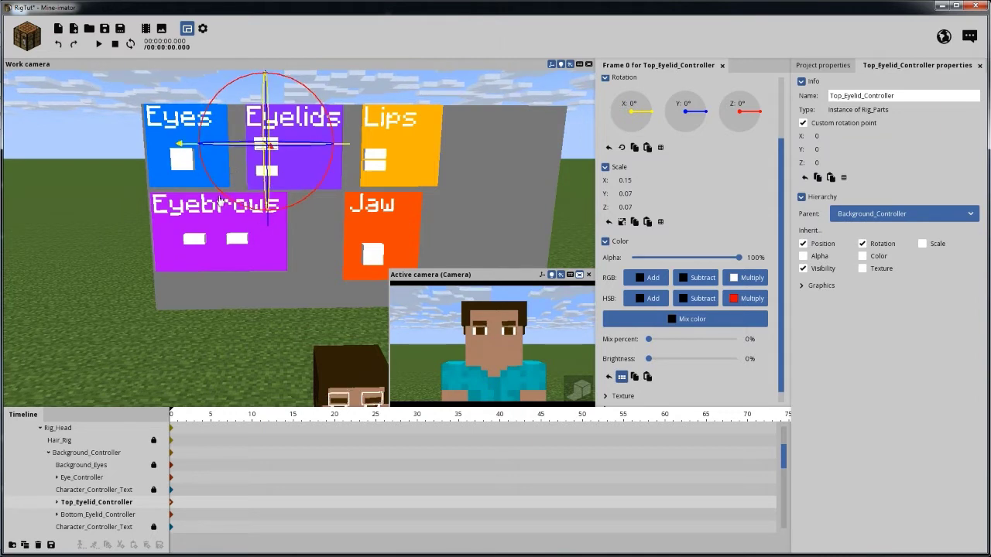
- Try opening the mouth by raising the Top_Lip_Controller to about Y 5.06 and shifting the Bottom_Lip_Controller to about Y 3.16
{"action": "left_click", "coordinate": [386, 164]}
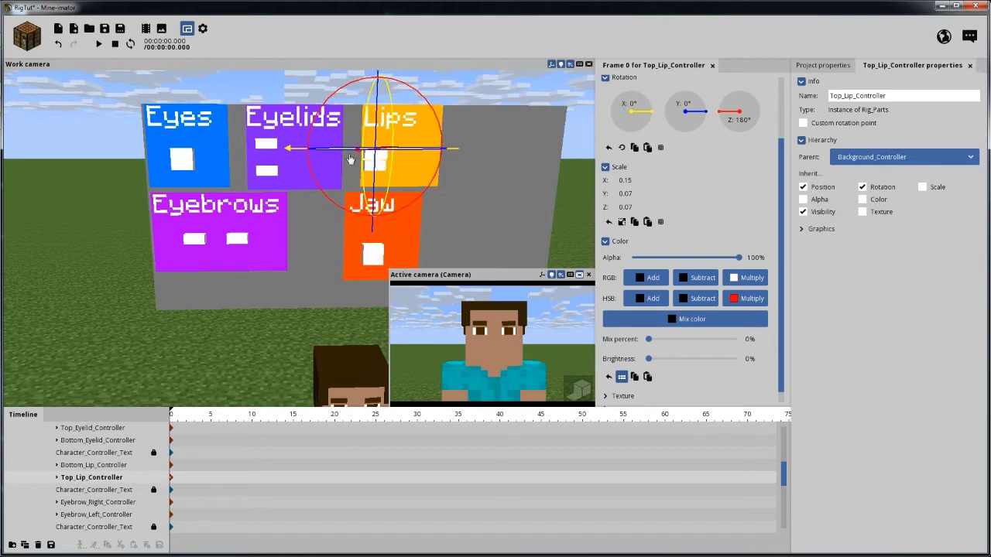
{"action": "left_click_drag", "start_coordinate": [377, 132], "coordinate": [376, 130]}
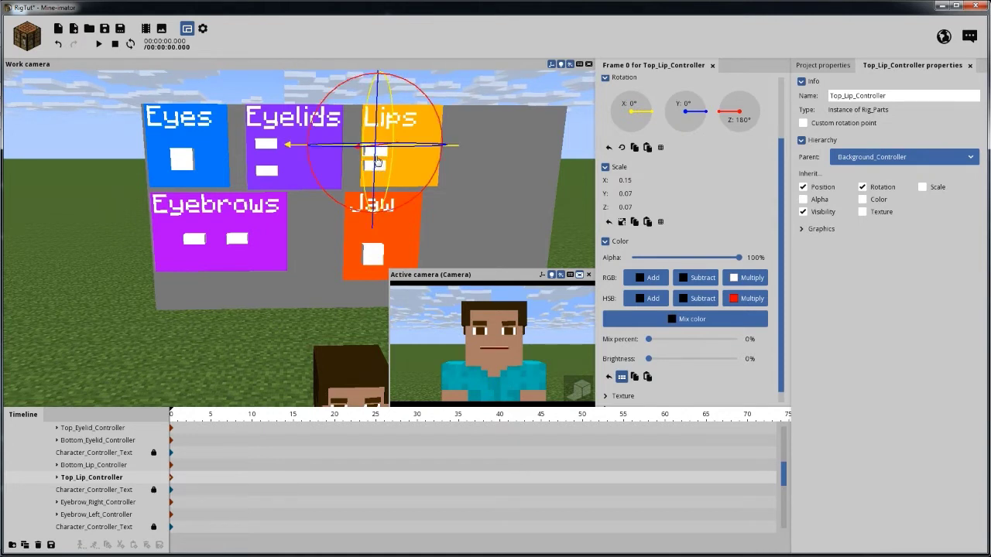
{"action": "left_click", "coordinate": [379, 171]}
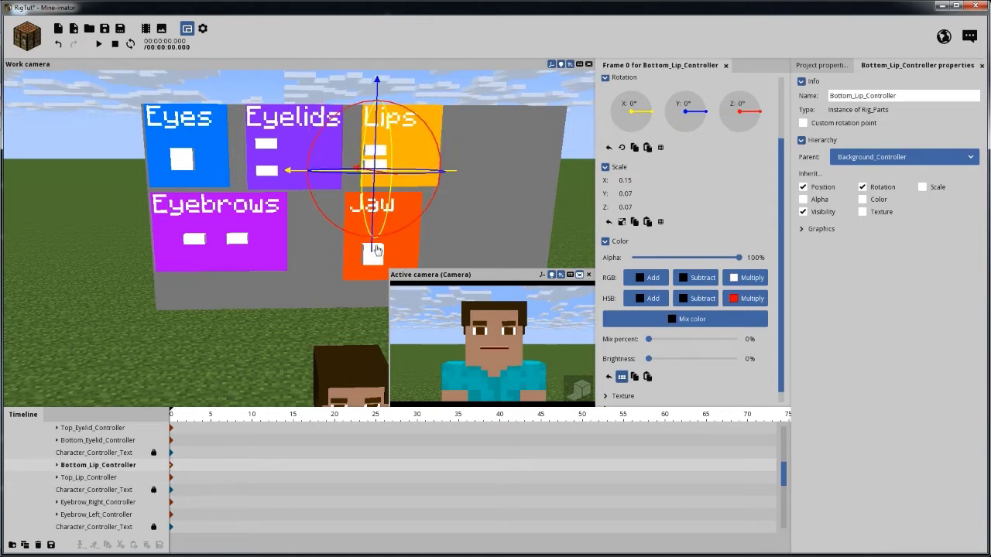
{"action": "mouse_move", "coordinate": [376, 246]}
{"action": "left_mouse_down"}
{"action": "mouse_move", "coordinate": [369, 259]}
{"action": "mouse_move", "coordinate": [368, 240]}
{"action": "mouse_move", "coordinate": [369, 254]}
{"action": "left_mouse_up"}
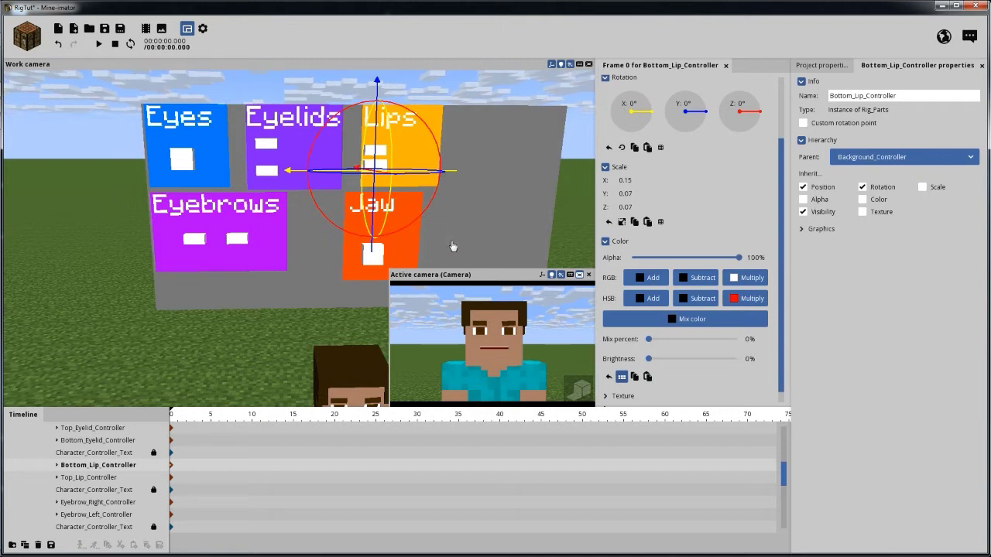
{"action": "scroll", "coordinate": [782, 215], "scroll_direction": "up", "scroll_amount": 3}
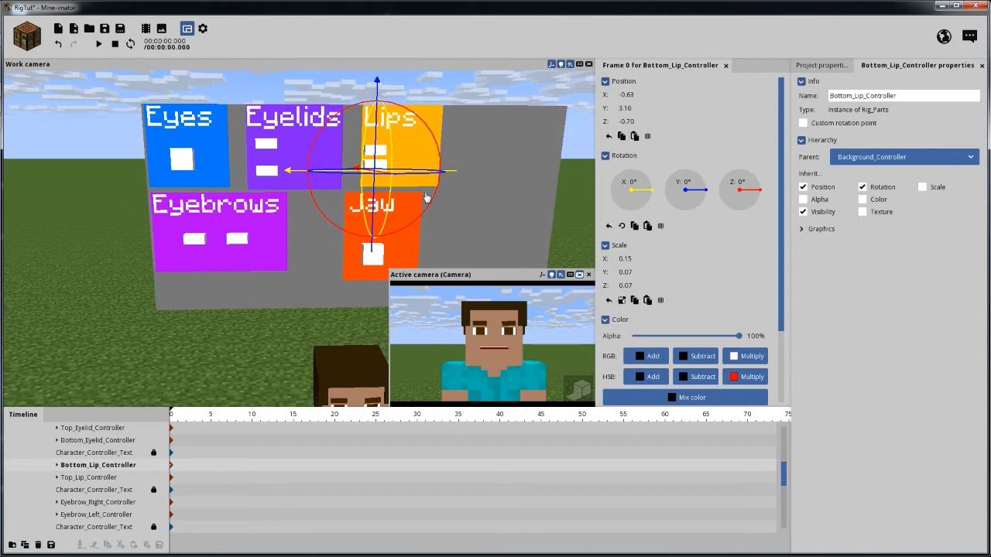
- Undo the moves of both lip controllers, leaving the Top_Lip_Controller selected
{"action": "left_click", "coordinate": [57, 46]}
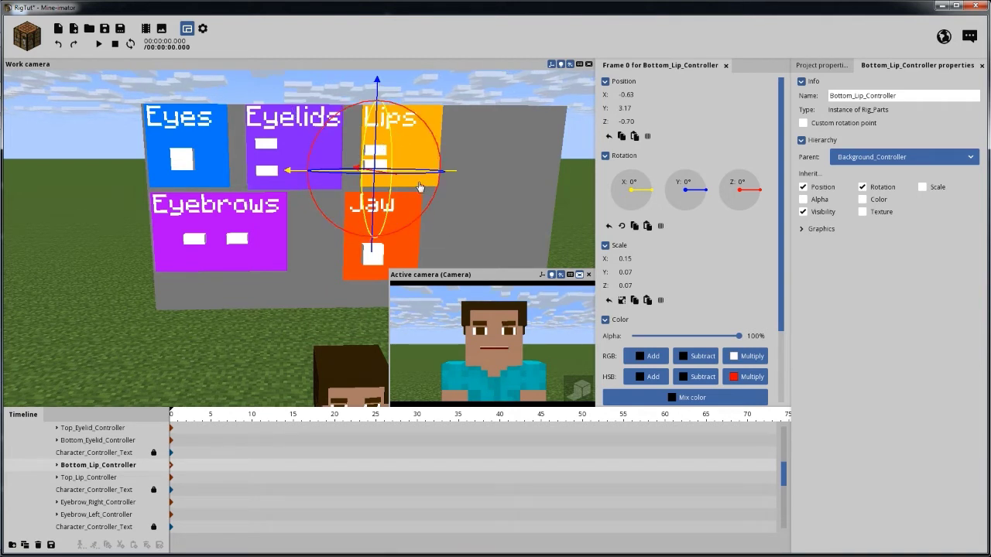
{"action": "left_click", "coordinate": [59, 44]}
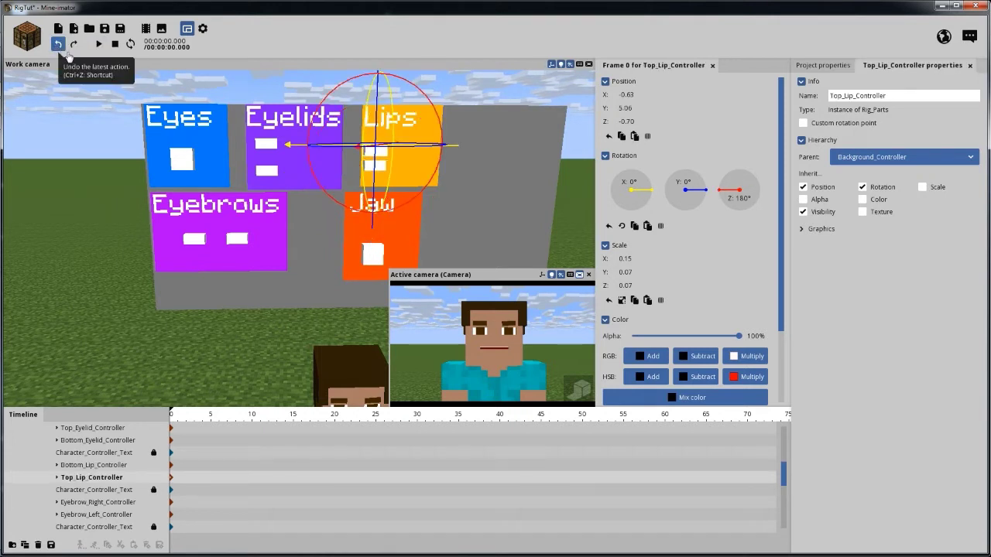
{"action": "left_click", "coordinate": [59, 45]}
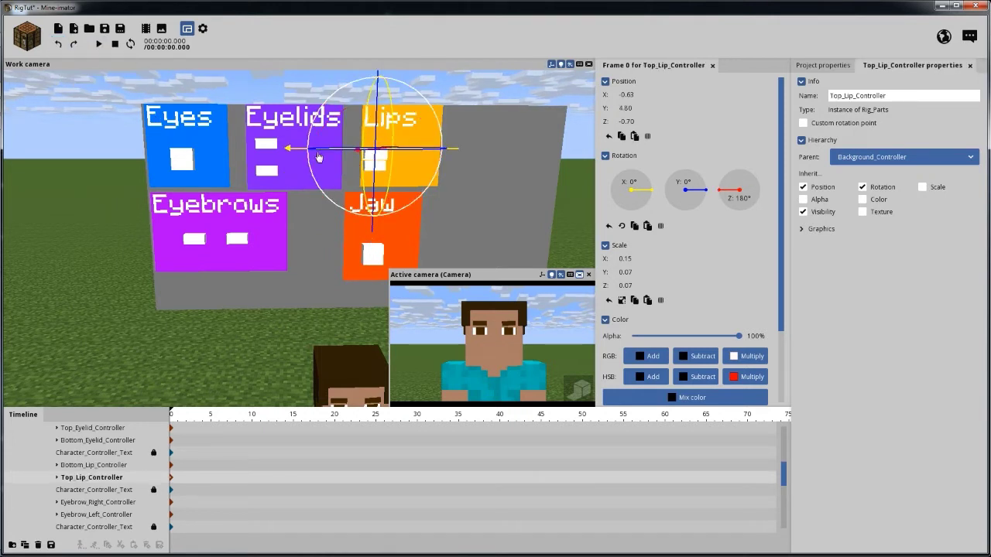
{"action": "left_click", "coordinate": [59, 45]}
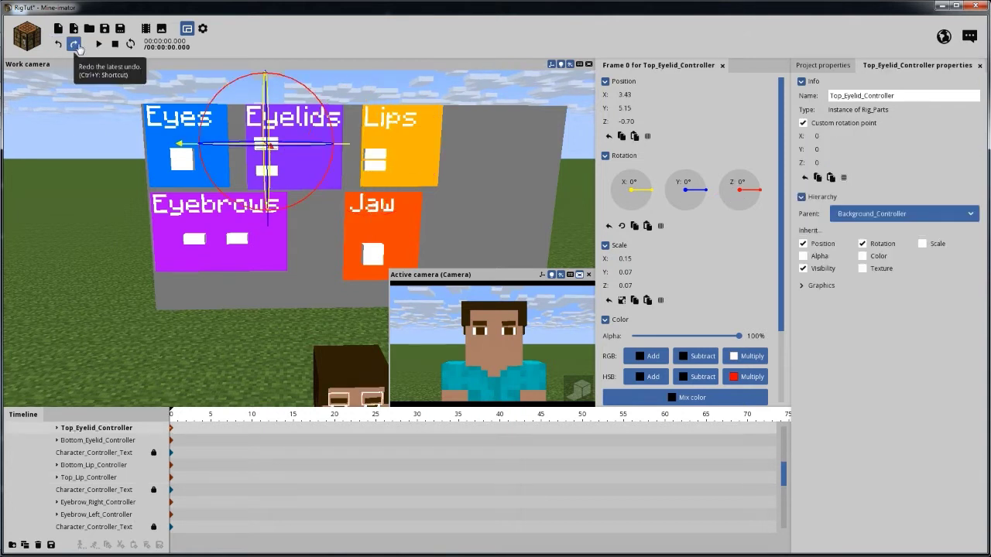
{"action": "left_click", "coordinate": [75, 45]}
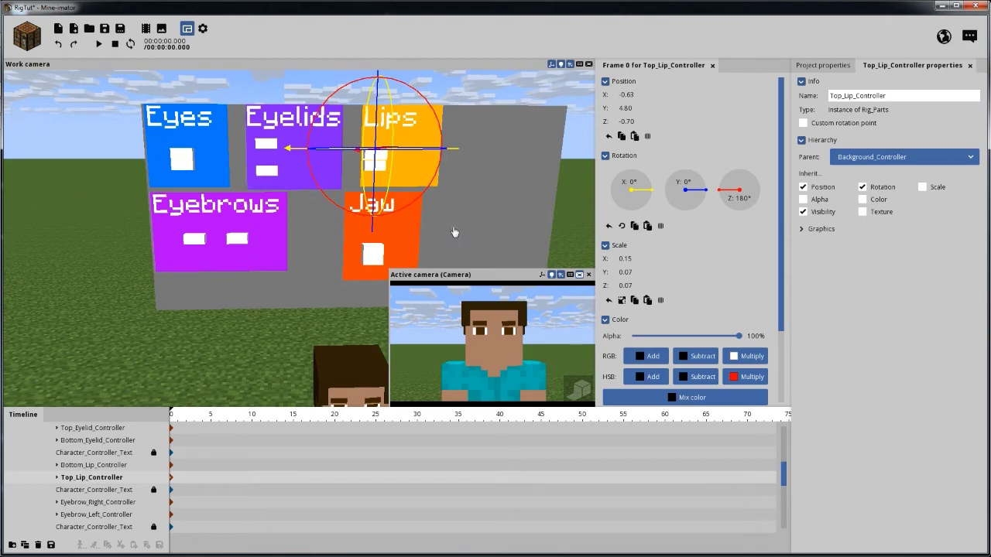
- Try lowering the Bottom_Lip_Controller to about Y 2.98 to part the lips, and undo the move
{"action": "left_click_drag", "start_coordinate": [475, 225], "coordinate": [449, 193]}
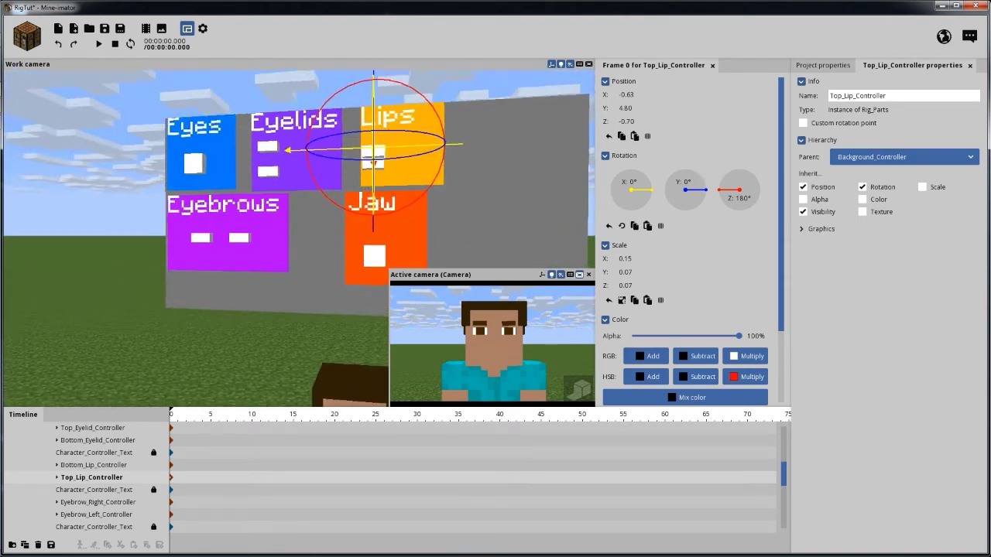
{"action": "left_click_drag", "start_coordinate": [517, 204], "coordinate": [503, 190]}
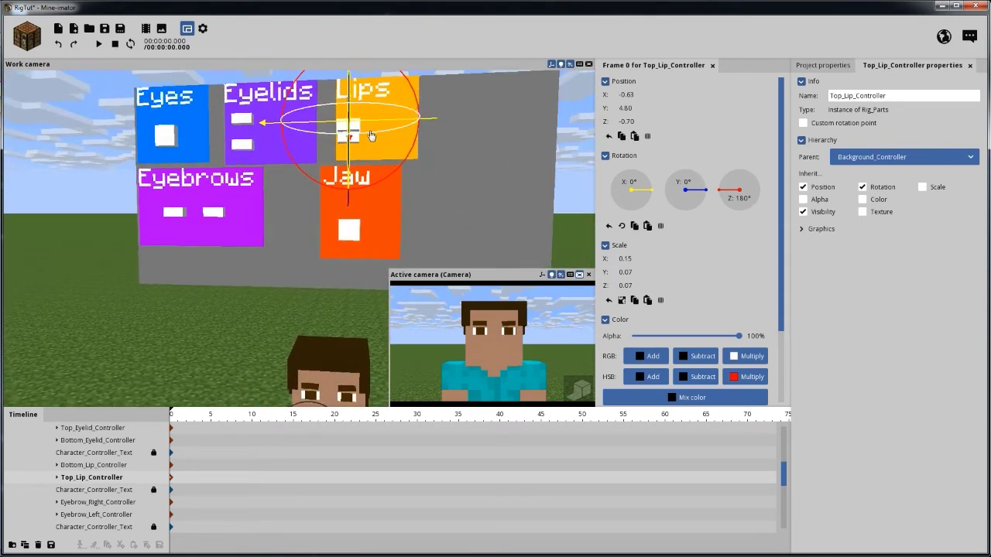
{"action": "left_click", "coordinate": [341, 145]}
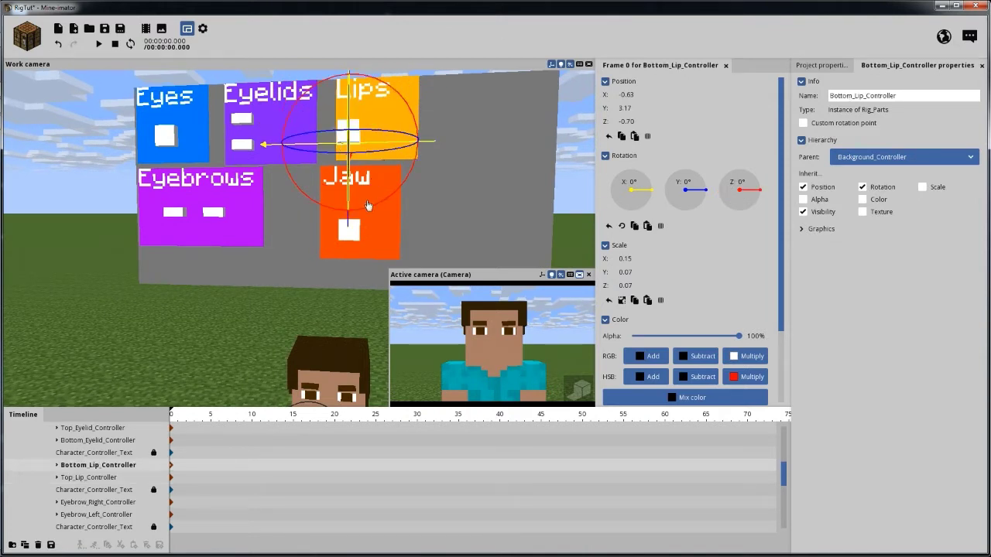
{"action": "left_click_drag", "start_coordinate": [347, 224], "coordinate": [352, 226]}
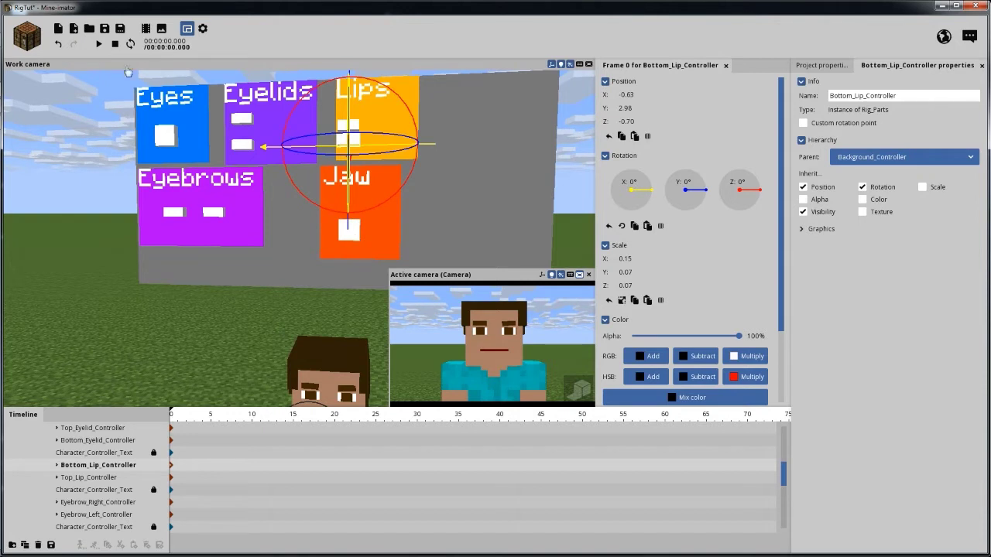
{"action": "left_click", "coordinate": [58, 44]}
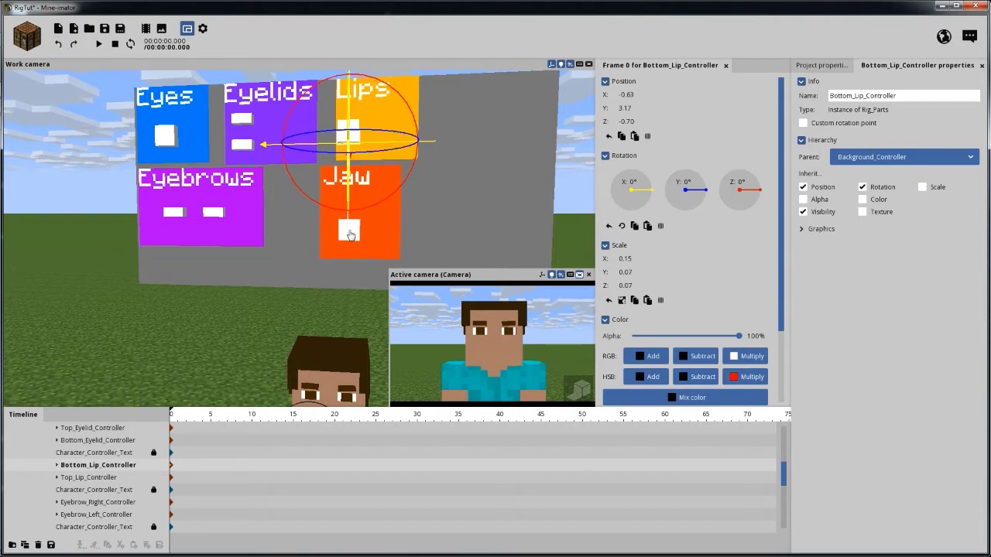
- Try lowering the Jaw_Controller slightly to about Y -4.19, and undo the move
{"action": "left_click", "coordinate": [352, 234]}
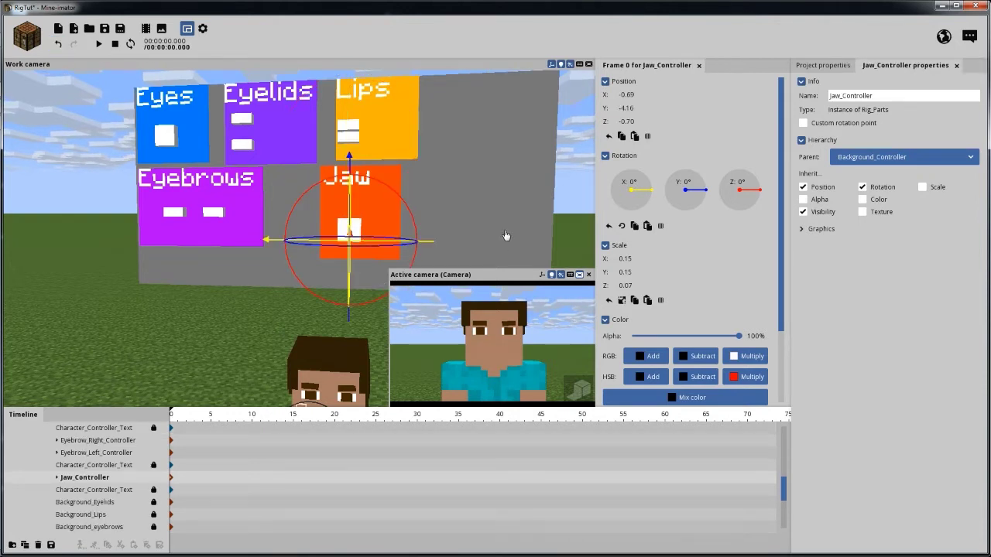
{"action": "mouse_move", "coordinate": [350, 321]}
{"action": "left_mouse_down"}
{"action": "mouse_move", "coordinate": [352, 306]}
{"action": "mouse_move", "coordinate": [359, 325]}
{"action": "mouse_move", "coordinate": [361, 317]}
{"action": "left_mouse_up"}
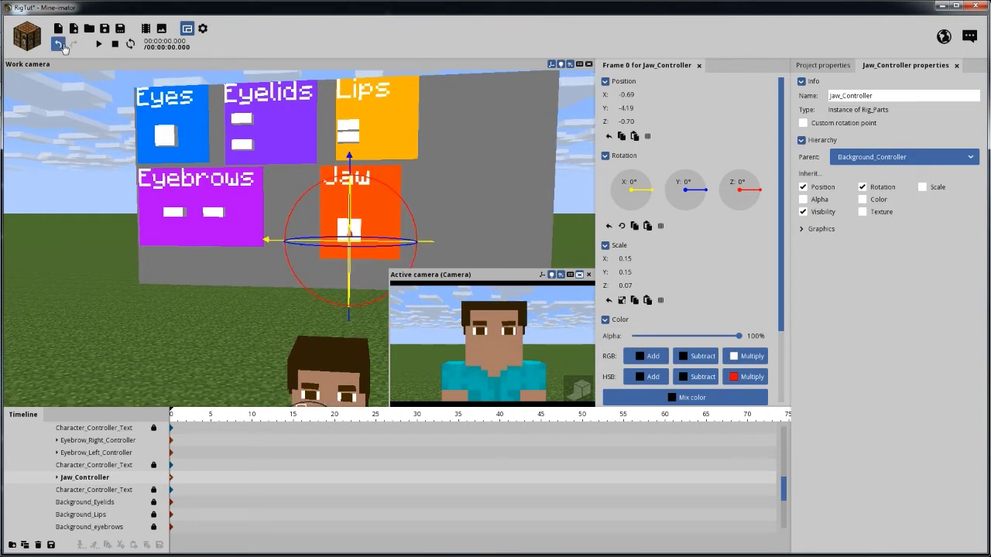
{"action": "left_click", "coordinate": [58, 44]}
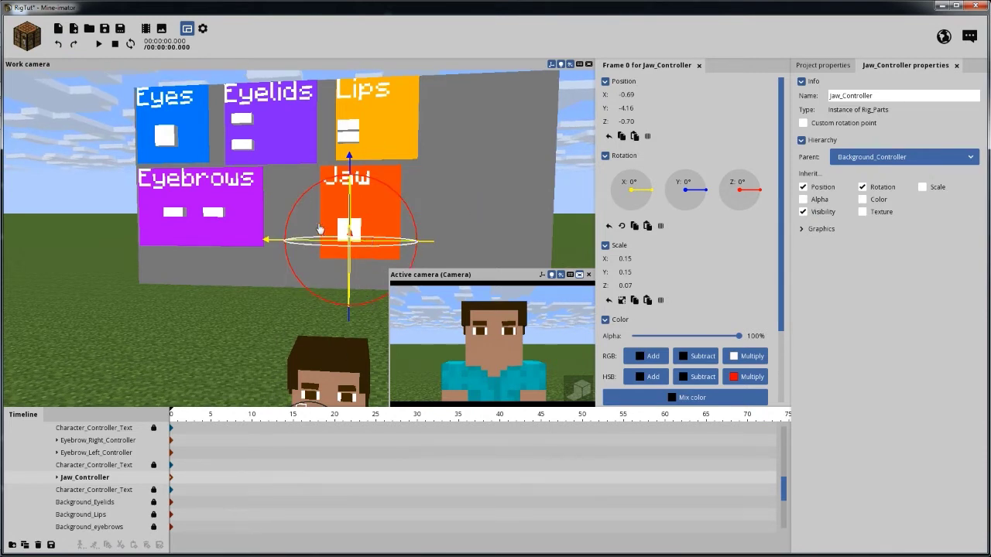
- Try moving the Eyebrow_Right_Controller slightly along its vertical axis, and undo the move
{"action": "left_click", "coordinate": [177, 215]}
{"action": "left_click_drag", "start_coordinate": [179, 302], "coordinate": [183, 303]}
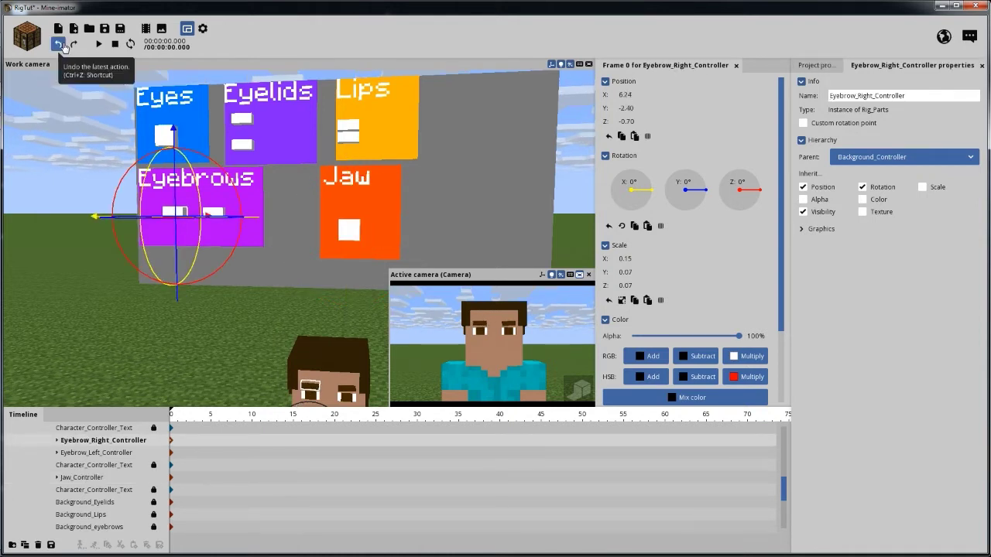
{"action": "mouse_move", "coordinate": [319, 181]}
{"action": "left_mouse_down"}
{"action": "mouse_move", "coordinate": [358, 175]}
{"action": "mouse_move", "coordinate": [323, 170]}
{"action": "left_mouse_up"}
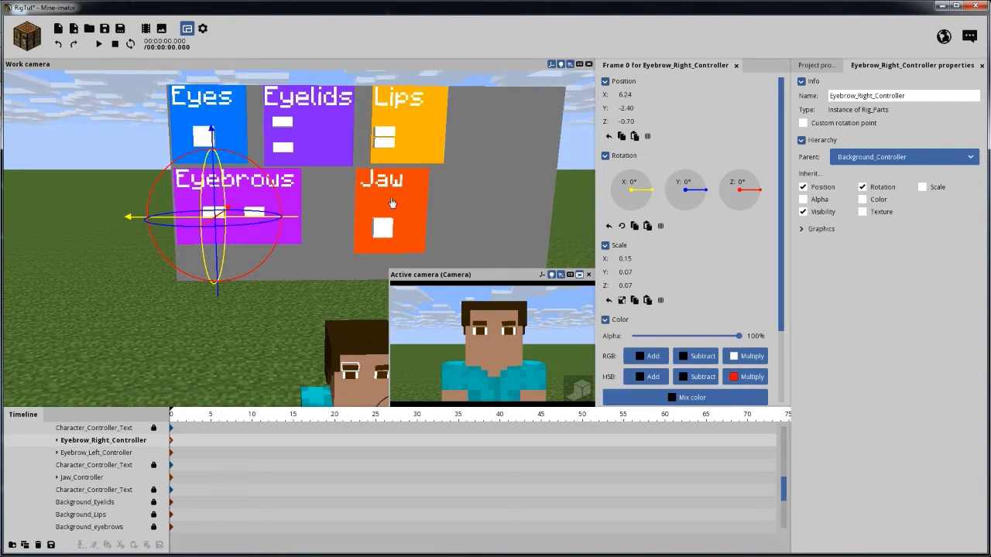
{"action": "left_click_drag", "start_coordinate": [402, 202], "coordinate": [291, 144]}
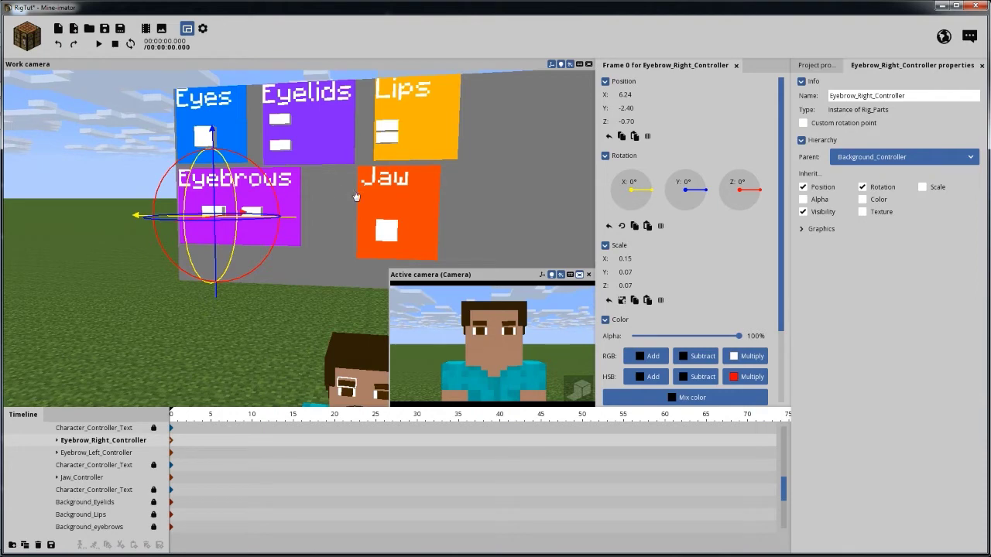
{"action": "left_click_drag", "start_coordinate": [335, 194], "coordinate": [378, 200]}
{"action": "scroll", "coordinate": [331, 188], "scroll_direction": "down", "scroll_amount": 1}
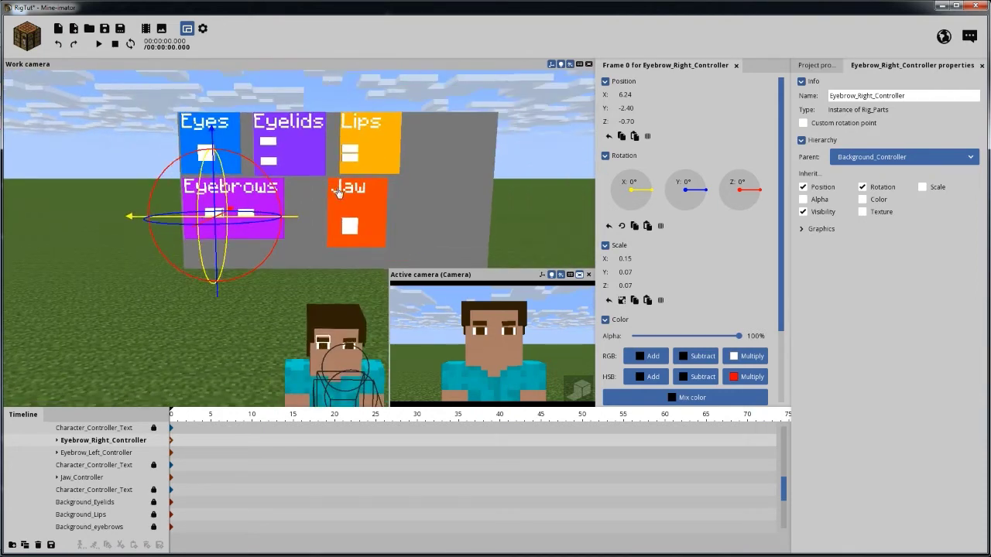
{"action": "right_click_drag", "start_coordinate": [343, 179], "coordinate": [342, 183]}
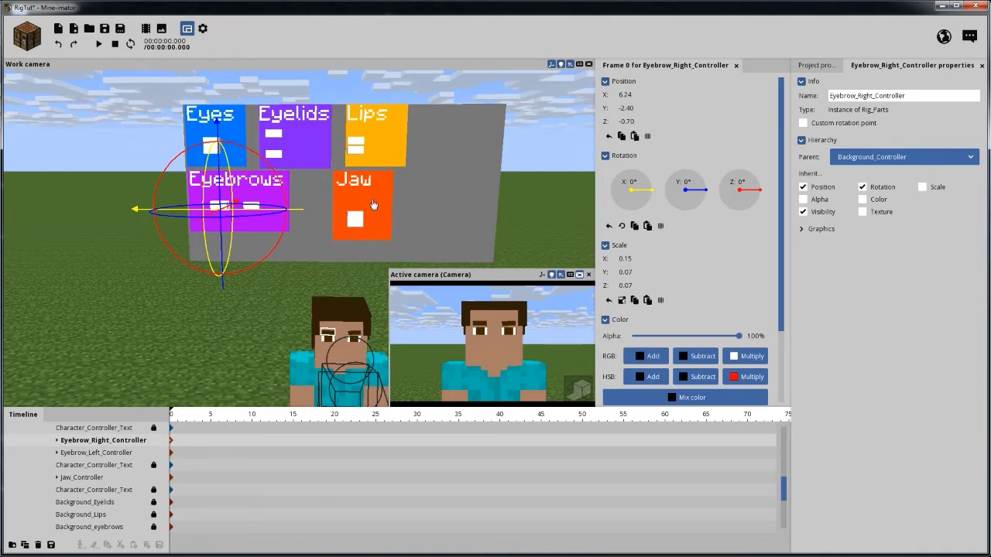
{"action": "right_click_drag", "start_coordinate": [373, 205], "coordinate": [378, 203]}
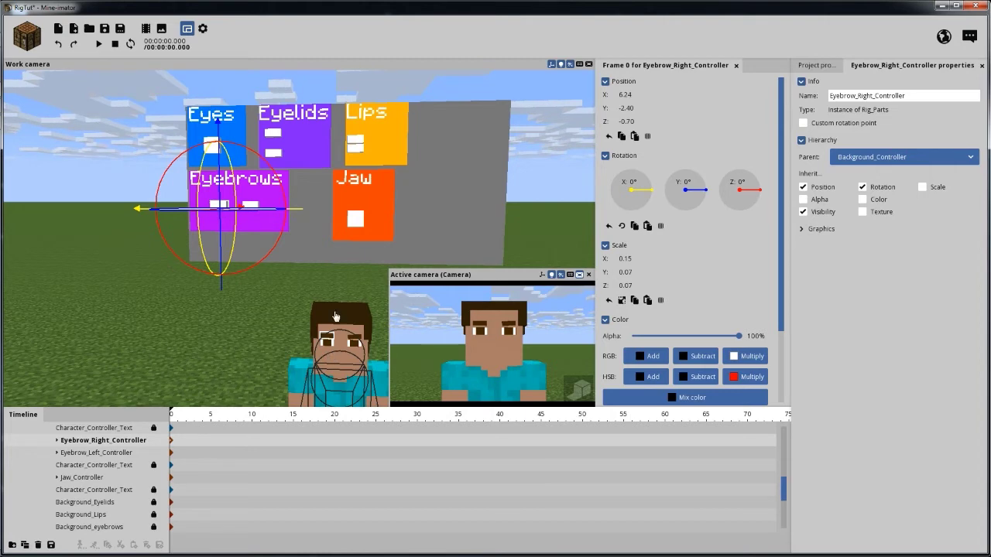
- Try bending the Left_Eyebrow on the character's face by about 3°, and return its bend to 0°
{"action": "mouse_move", "coordinate": [324, 271]}
{"action": "right_mouse_down"}
{"action": "mouse_move", "coordinate": [348, 309]}
{"action": "mouse_move", "coordinate": [309, 268]}
{"action": "right_mouse_up"}
{"action": "key", "text": "w"}
{"action": "right_click_drag", "start_coordinate": [303, 228], "coordinate": [348, 263]}
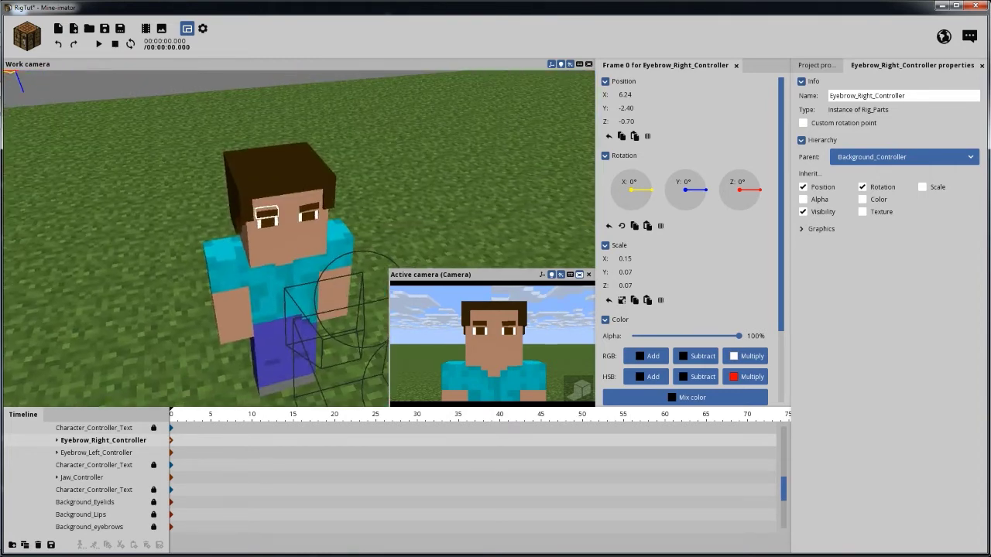
{"action": "left_click_drag", "start_coordinate": [349, 264], "coordinate": [301, 222]}
{"action": "scroll", "coordinate": [301, 222], "scroll_direction": "up", "scroll_amount": 4}
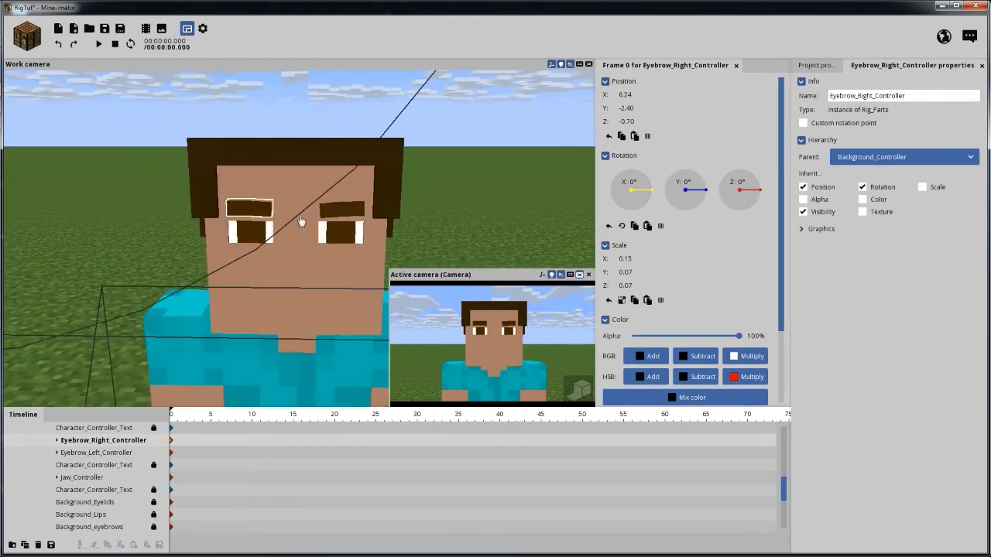
{"action": "left_click_drag", "start_coordinate": [414, 206], "coordinate": [398, 211]}
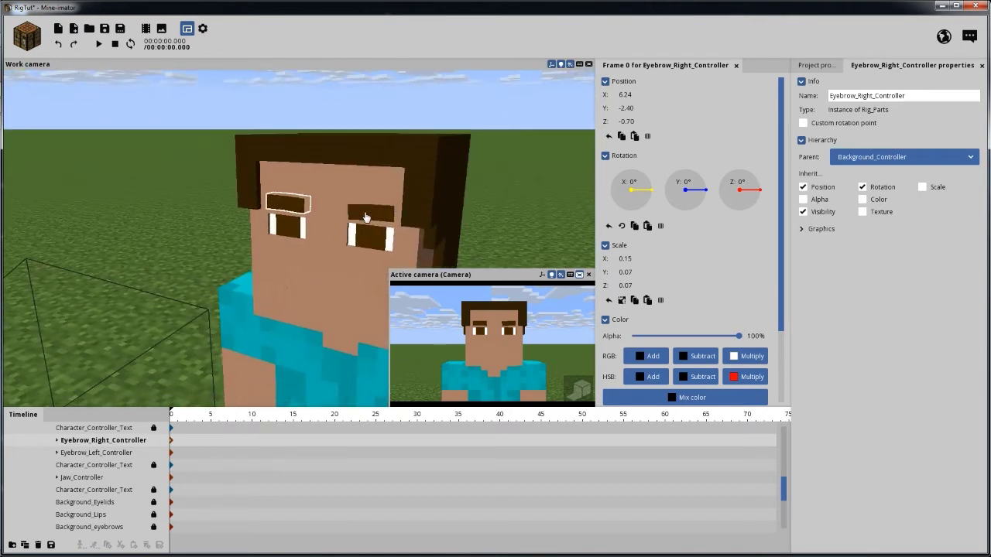
{"action": "left_click", "coordinate": [367, 216]}
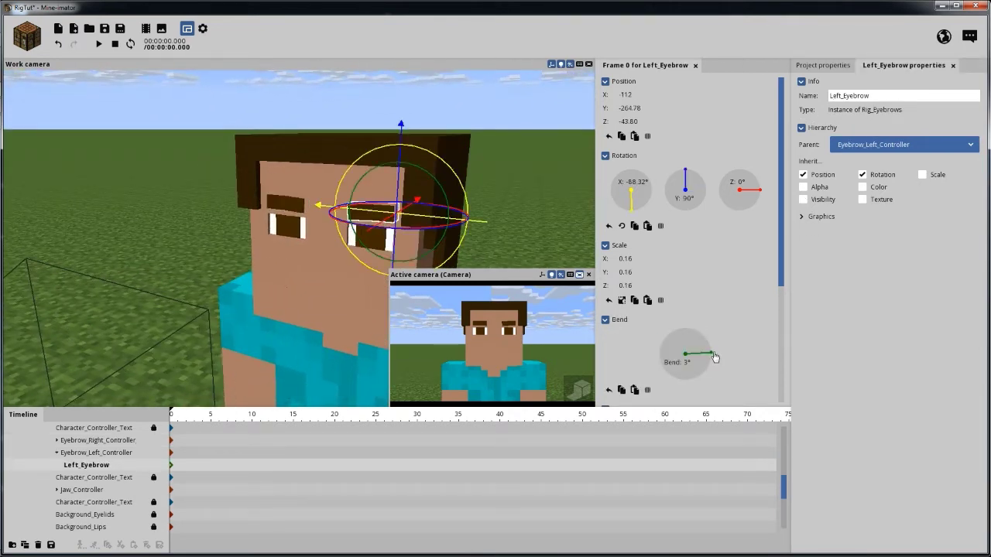
{"action": "mouse_move", "coordinate": [715, 357]}
{"action": "left_mouse_down"}
{"action": "mouse_move", "coordinate": [715, 341]}
{"action": "mouse_move", "coordinate": [708, 355]}
{"action": "left_mouse_up"}
{"action": "left_click_drag", "start_coordinate": [231, 187], "coordinate": [237, 201]}
{"action": "scroll", "coordinate": [237, 201], "scroll_direction": "down", "scroll_amount": 5}
{"action": "right_click_drag", "start_coordinate": [264, 259], "coordinate": [270, 215]}
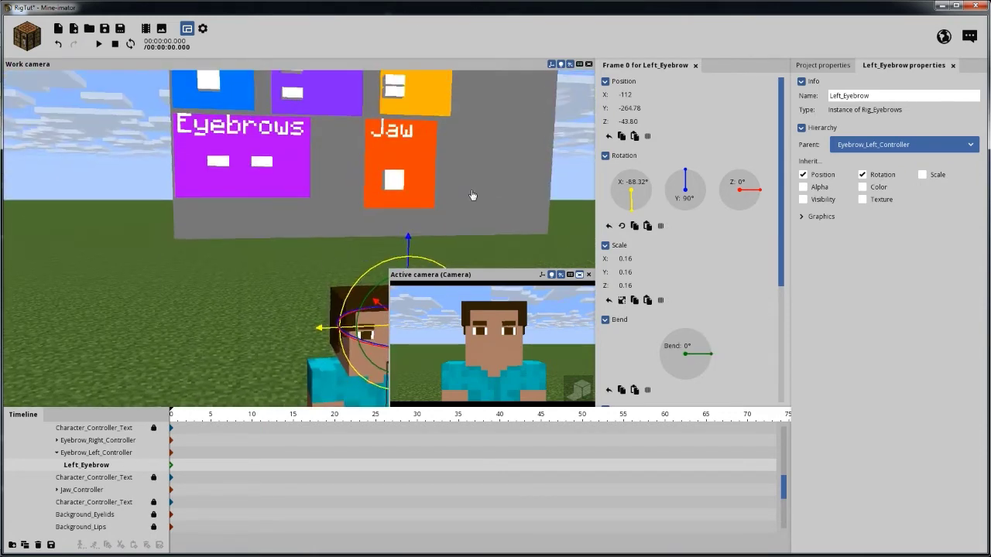
{"action": "left_click_drag", "start_coordinate": [473, 195], "coordinate": [453, 194]}
{"action": "scroll", "coordinate": [452, 195], "scroll_direction": "down", "scroll_amount": 4}
{"action": "right_click_drag", "start_coordinate": [336, 209], "coordinate": [260, 189]}
{"action": "left_click_drag", "start_coordinate": [238, 189], "coordinate": [331, 161]}
{"action": "right_click_drag", "start_coordinate": [330, 161], "coordinate": [308, 163]}
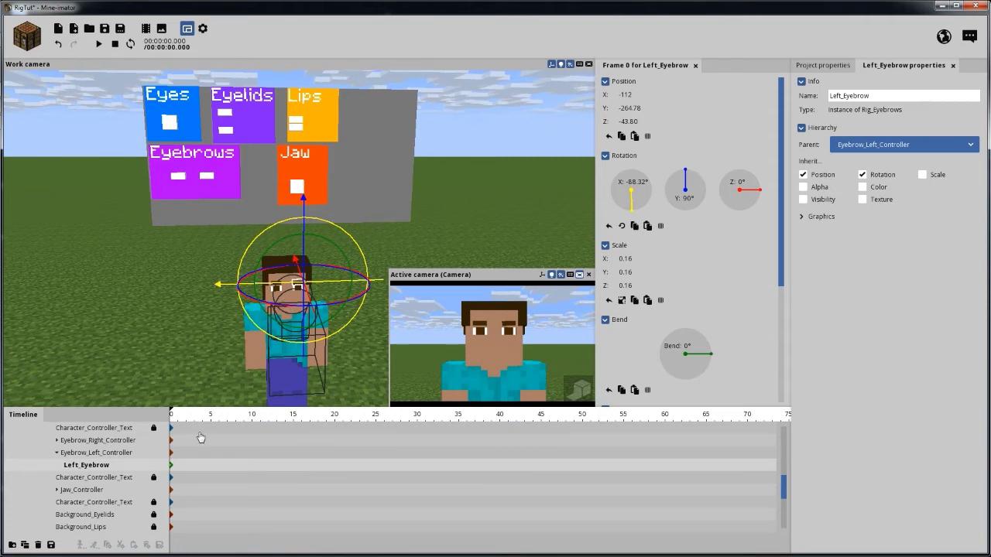
- Select the Jaw_Controller, enlarge the timeline, and inspect the parts parented under Eye_Controller and Top_Eyelid_Controller
{"action": "left_click", "coordinate": [92, 489]}
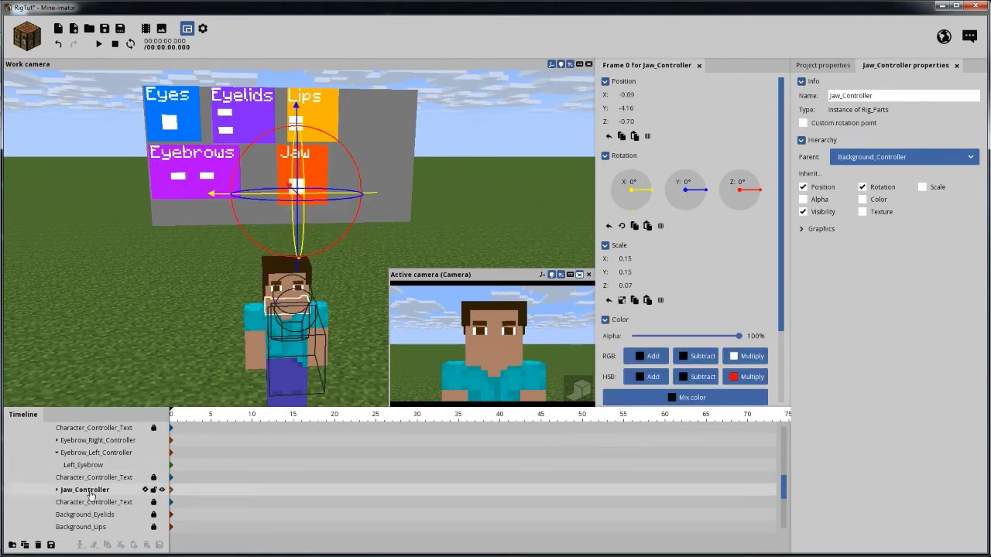
{"action": "left_click_drag", "start_coordinate": [94, 408], "coordinate": [103, 255]}
{"action": "scroll", "coordinate": [87, 346], "scroll_direction": "up", "scroll_amount": 5}
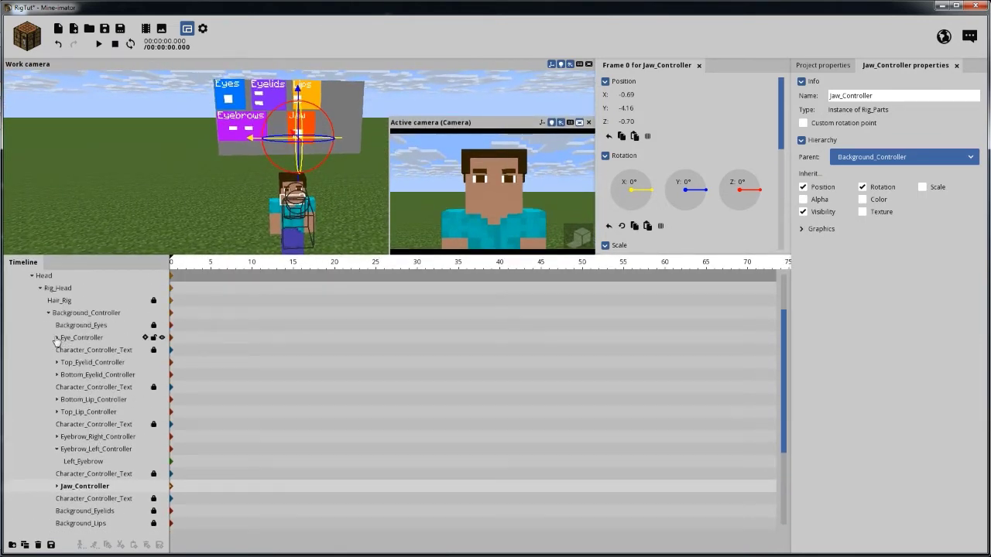
{"action": "left_click", "coordinate": [56, 338]}
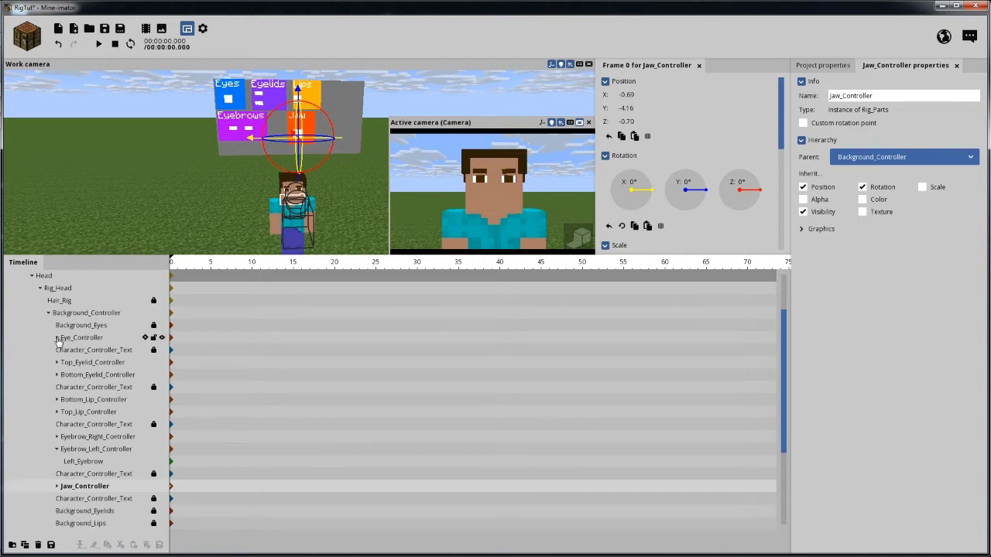
{"action": "left_click", "coordinate": [56, 338]}
{"action": "left_click", "coordinate": [57, 362]}
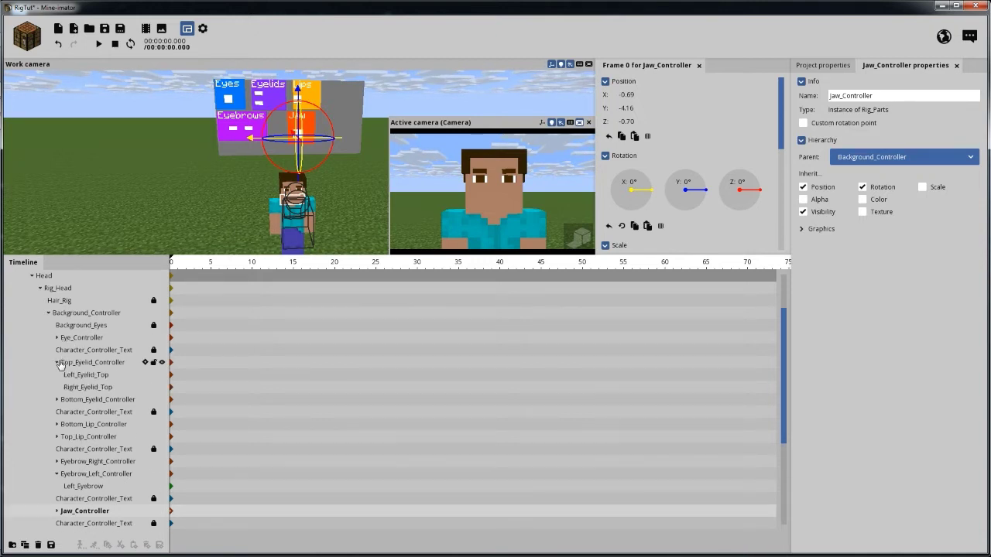
{"action": "left_click", "coordinate": [57, 362]}
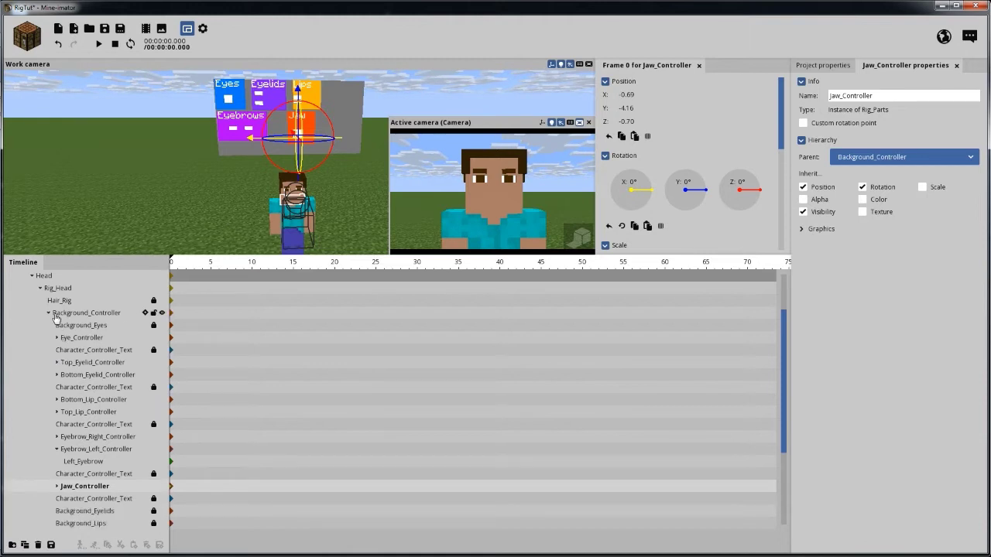
- Select the Background_Controller, reduce the timeline height, and examine the controller board together with the character
{"action": "left_click", "coordinate": [70, 314]}
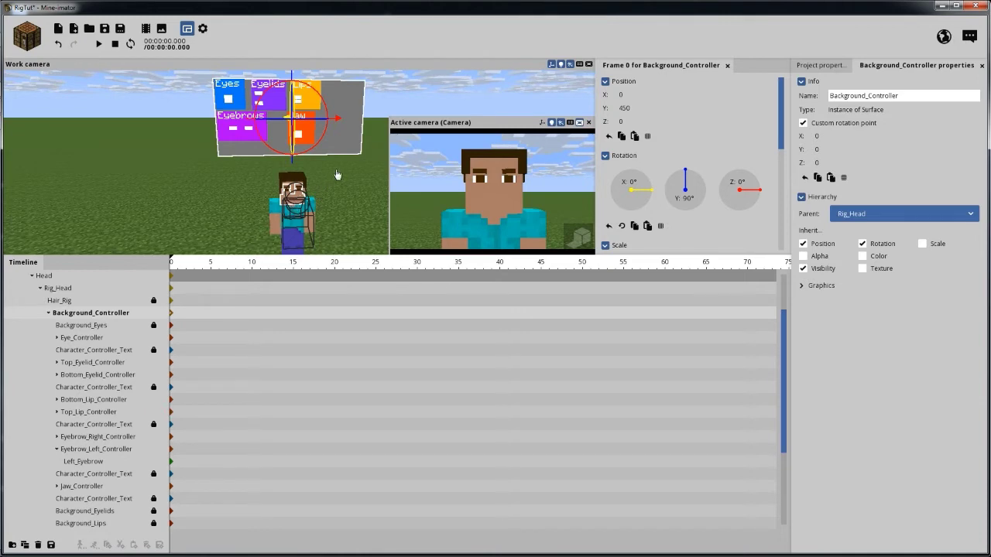
{"action": "left_click_drag", "start_coordinate": [337, 175], "coordinate": [331, 198]}
{"action": "scroll", "coordinate": [330, 164], "scroll_direction": "up", "scroll_amount": 3}
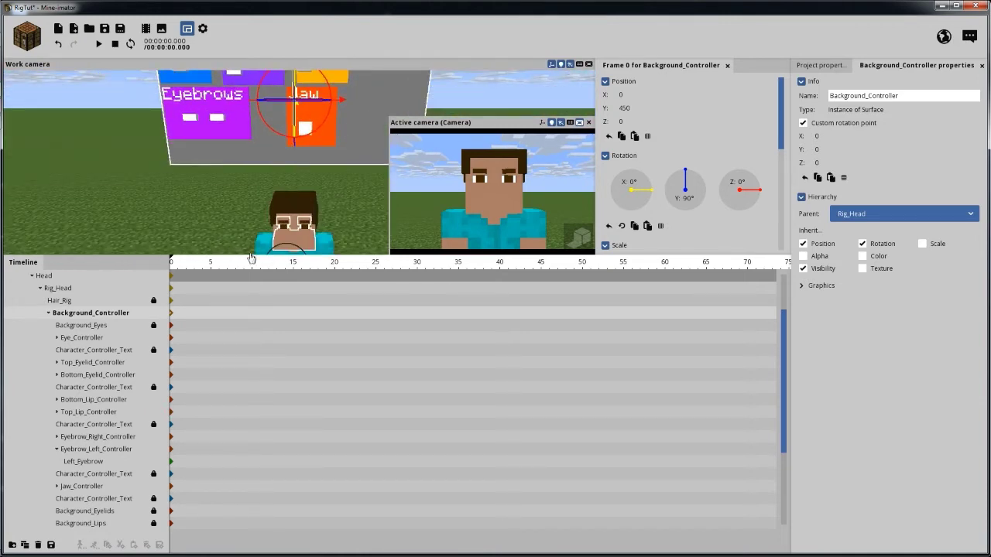
{"action": "left_click_drag", "start_coordinate": [242, 257], "coordinate": [271, 383]}
{"action": "left_click_drag", "start_coordinate": [197, 277], "coordinate": [185, 291]}
{"action": "scroll", "coordinate": [185, 290], "scroll_direction": "down", "scroll_amount": 3}
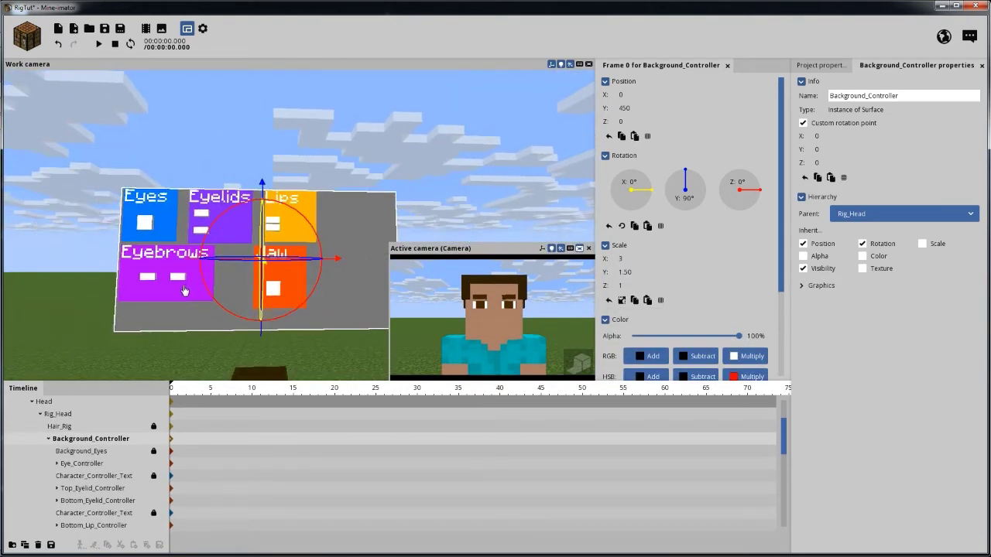
{"action": "left_click_drag", "start_coordinate": [337, 201], "coordinate": [263, 203]}
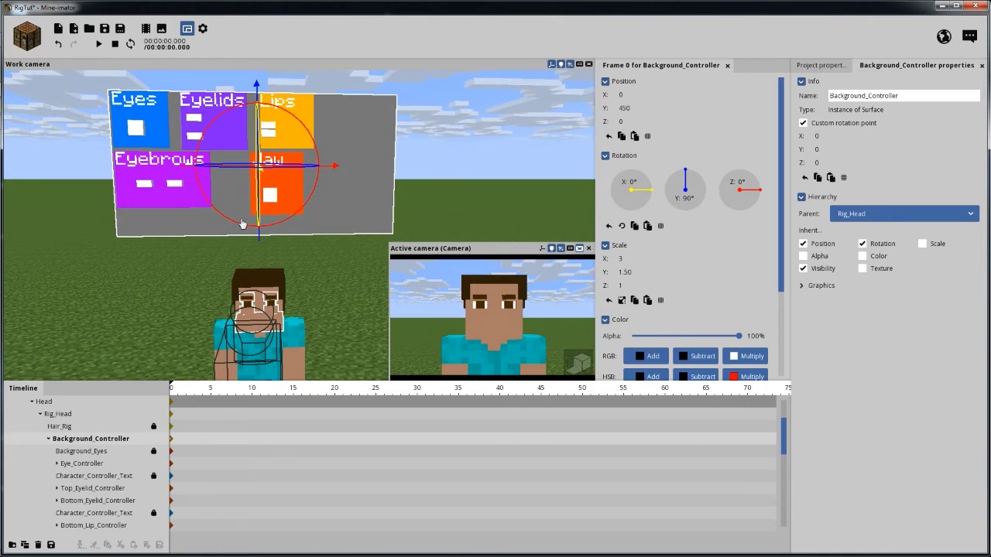
{"action": "right_click_drag", "start_coordinate": [439, 192], "coordinate": [391, 217]}
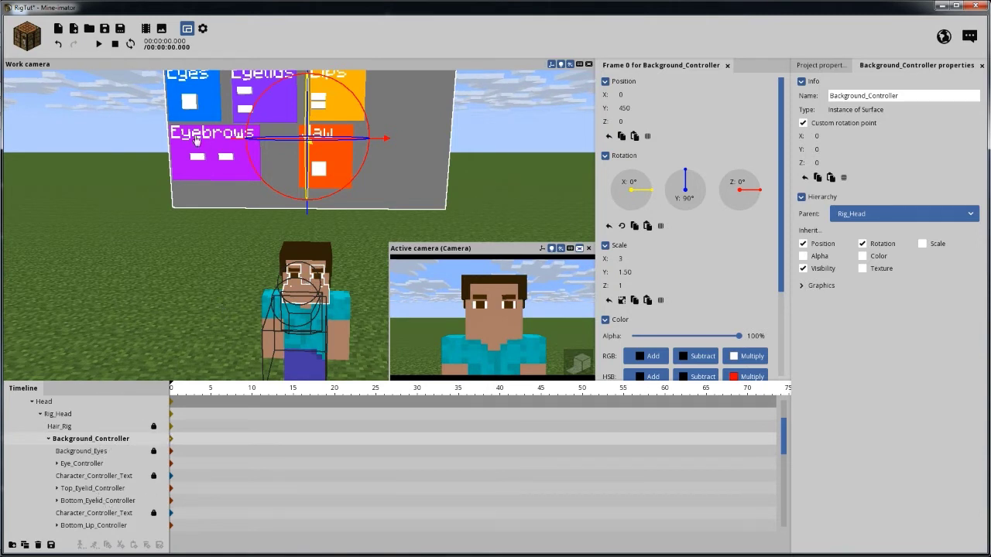
- Select the Eye_Controller block on the board and examine the eyes it drives on the character's face
{"action": "left_click", "coordinate": [188, 105]}
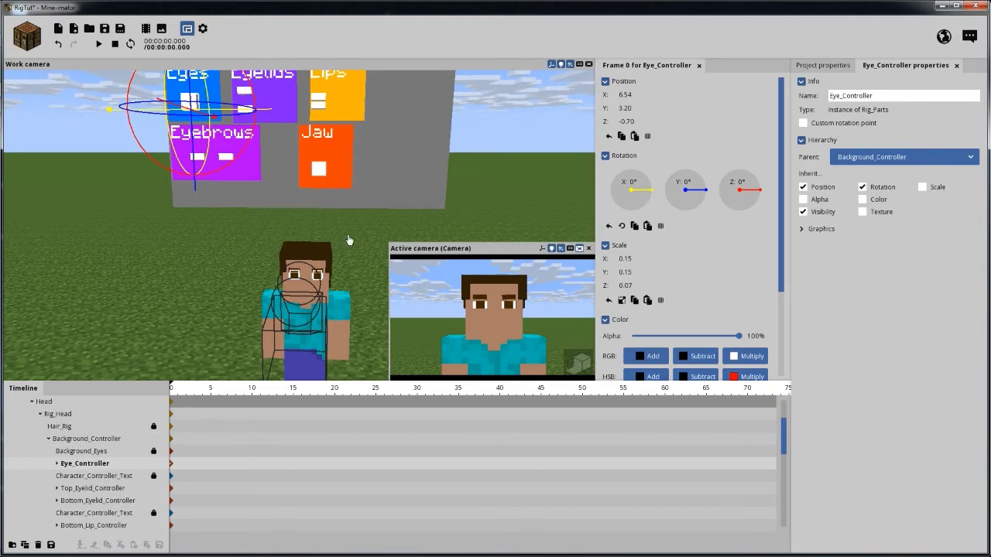
{"action": "right_click_drag", "start_coordinate": [349, 241], "coordinate": [354, 267]}
{"action": "mouse_move", "coordinate": [338, 232]}
{"action": "left_mouse_down"}
{"action": "mouse_move", "coordinate": [294, 225]}
{"action": "mouse_move", "coordinate": [339, 233]}
{"action": "left_mouse_up"}
{"action": "right_click_drag", "start_coordinate": [312, 241], "coordinate": [312, 224]}
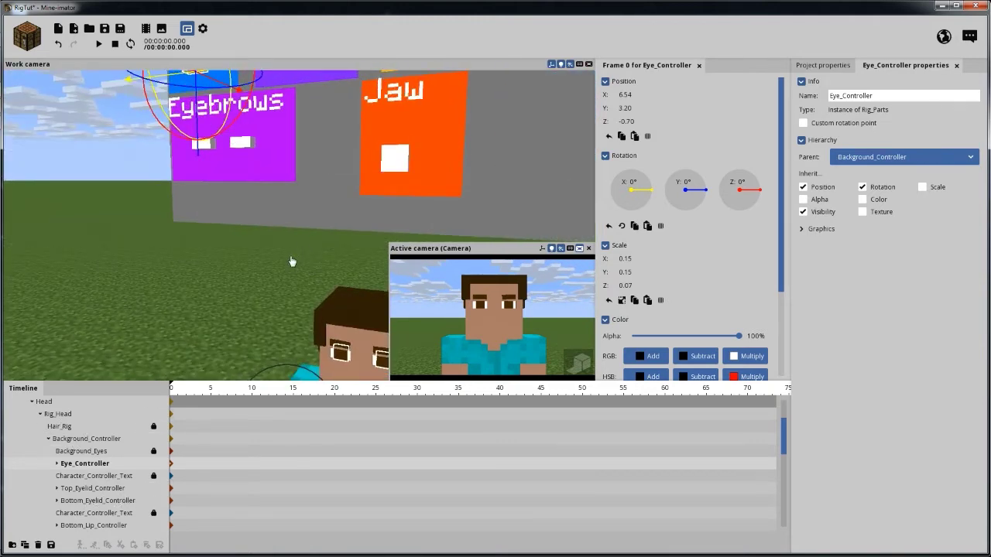
{"action": "right_click_drag", "start_coordinate": [292, 262], "coordinate": [288, 255]}
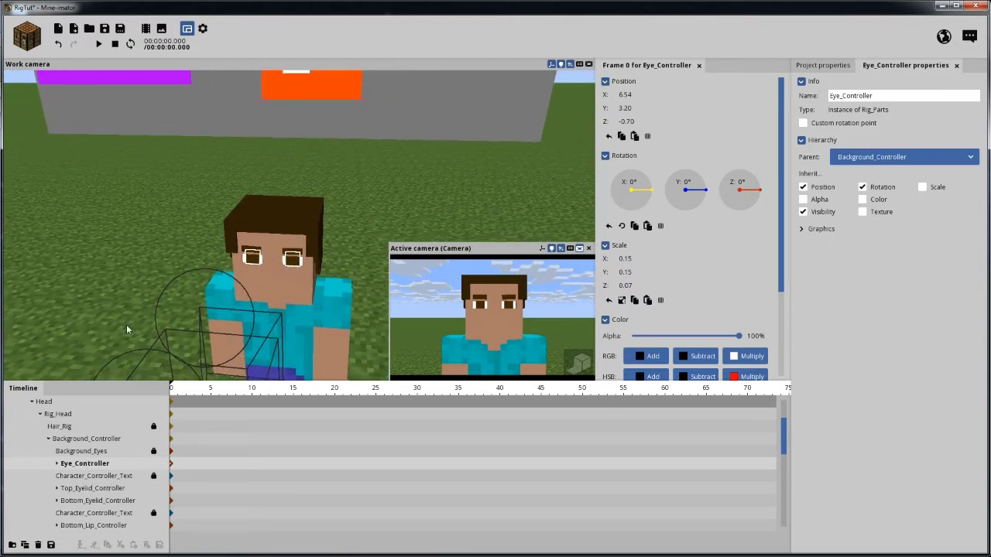
{"action": "mouse_move", "coordinate": [292, 256]}
{"action": "left_mouse_down"}
{"action": "mouse_move", "coordinate": [294, 245]}
{"action": "mouse_move", "coordinate": [293, 256]}
{"action": "mouse_move", "coordinate": [281, 254]}
{"action": "mouse_move", "coordinate": [290, 246]}
{"action": "mouse_move", "coordinate": [262, 259]}
{"action": "mouse_move", "coordinate": [276, 257]}
{"action": "left_mouse_up"}
{"action": "scroll", "coordinate": [294, 246], "scroll_direction": "down", "scroll_amount": 2}
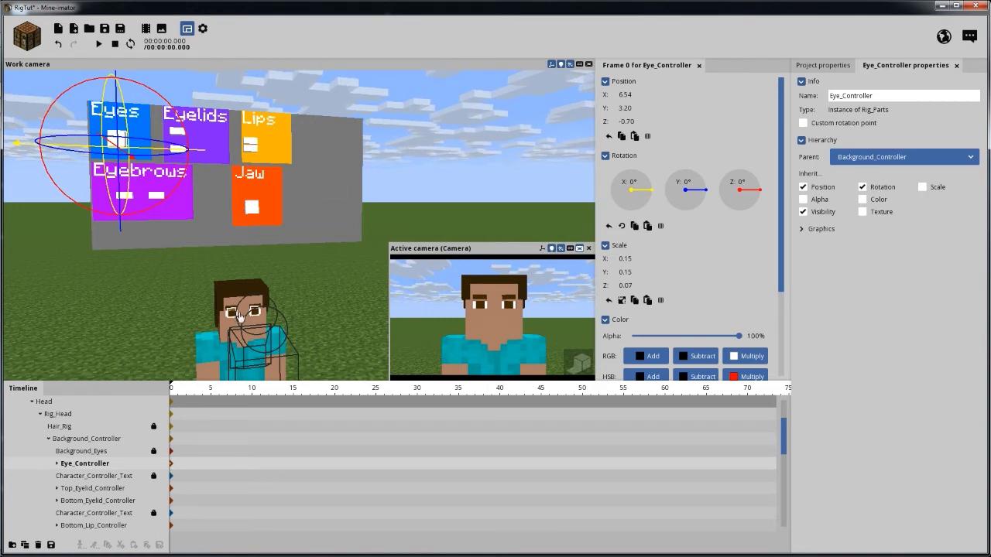
{"action": "right_click_drag", "start_coordinate": [321, 237], "coordinate": [325, 229]}
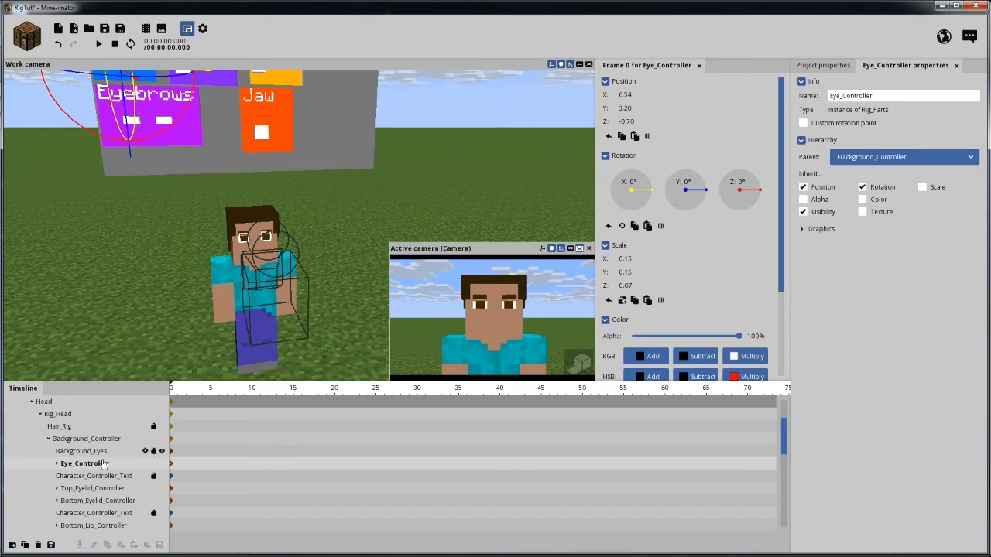
- Select the Background_Controller, trace its parents up to Steve_Rig in the hierarchy, and reselect the Background_Controller
{"action": "left_click", "coordinate": [67, 438]}
{"action": "scroll", "coordinate": [70, 447], "scroll_direction": "up", "scroll_amount": 1}
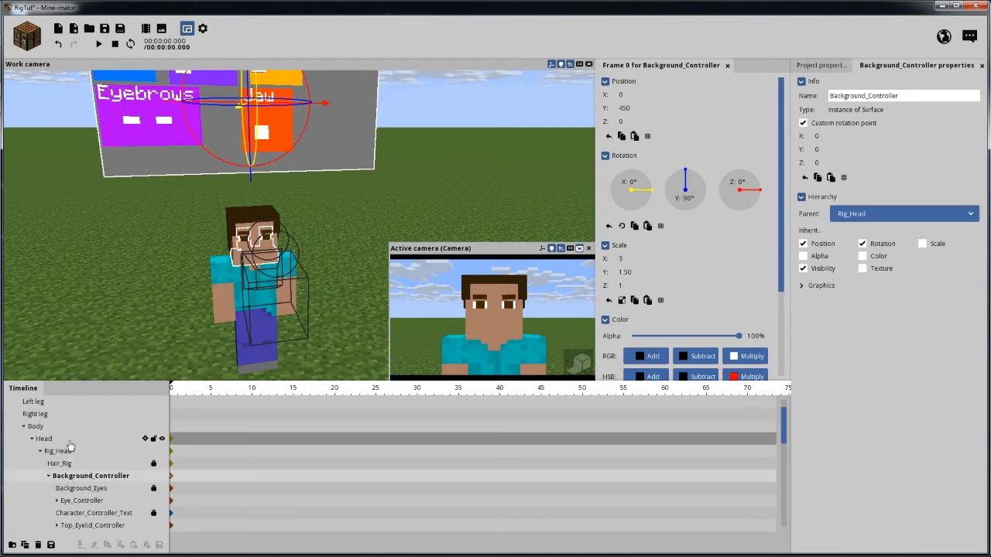
{"action": "scroll", "coordinate": [69, 446], "scroll_direction": "up", "scroll_amount": 1}
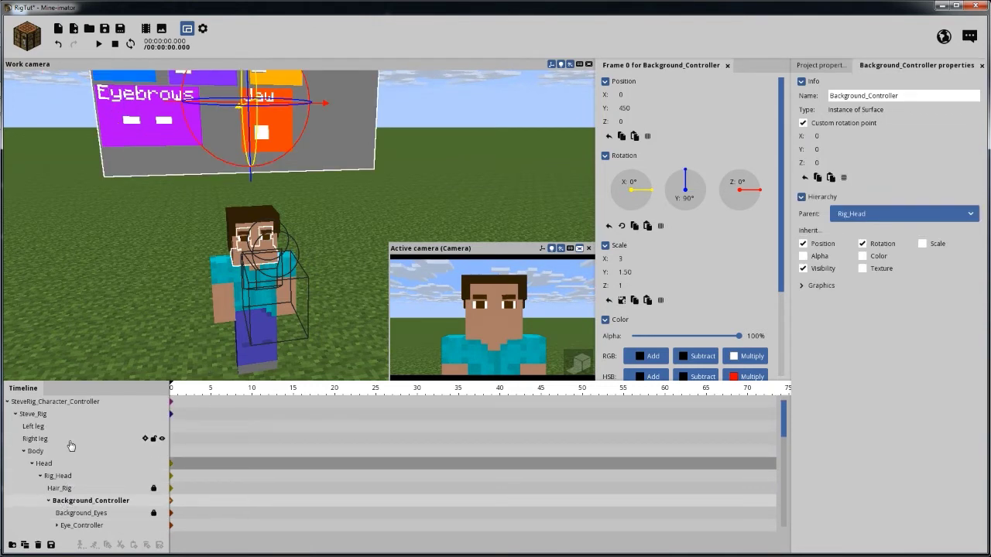
{"action": "mouse_move", "coordinate": [345, 211]}
{"action": "right_mouse_down"}
{"action": "mouse_move", "coordinate": [325, 180]}
{"action": "mouse_move", "coordinate": [341, 203]}
{"action": "right_mouse_up"}
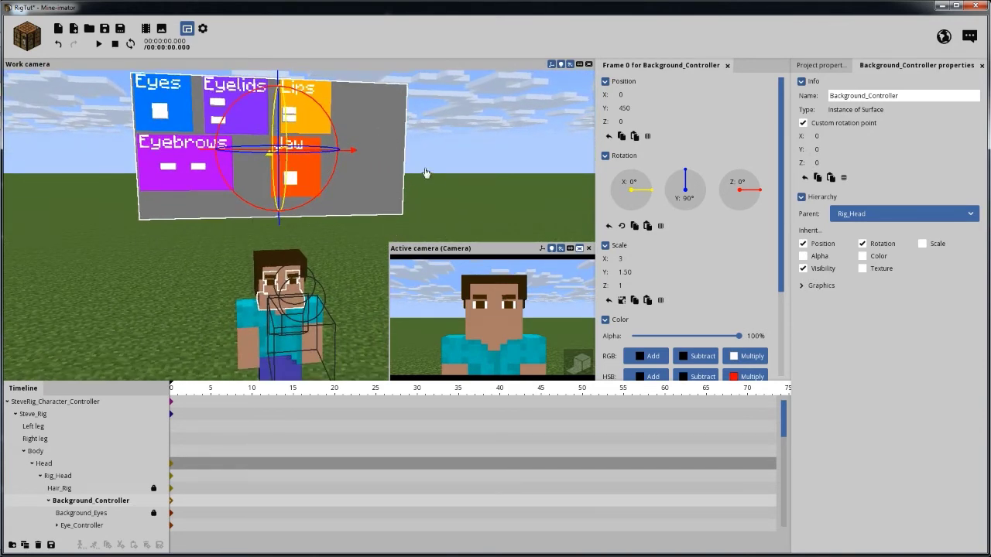
{"action": "left_click_drag", "start_coordinate": [313, 347], "coordinate": [280, 334]}
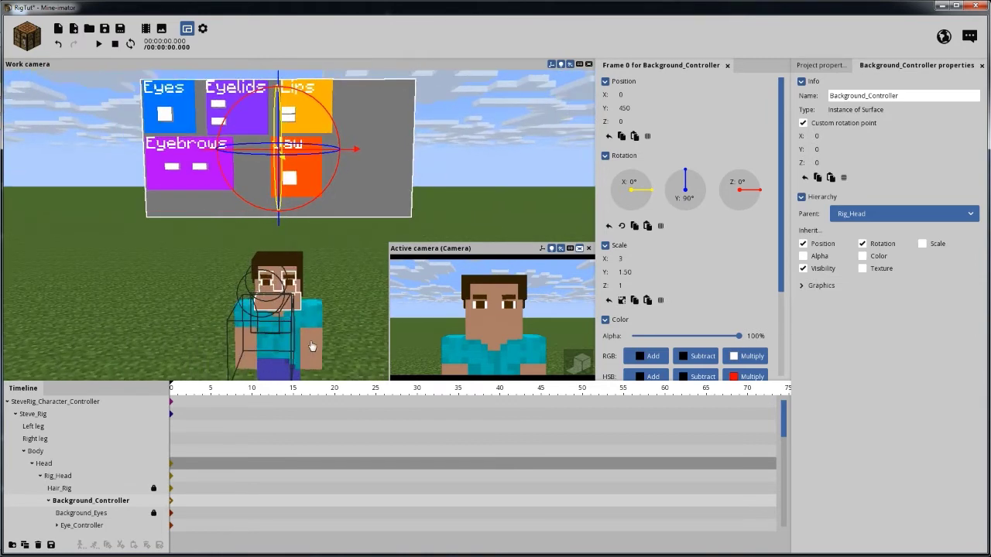
{"action": "left_click", "coordinate": [43, 416]}
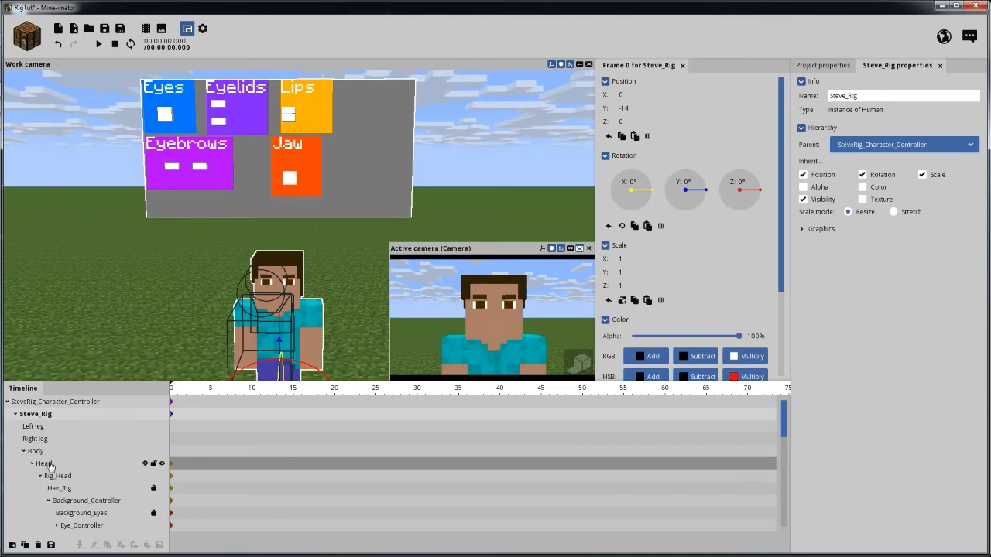
{"action": "left_click", "coordinate": [67, 504]}
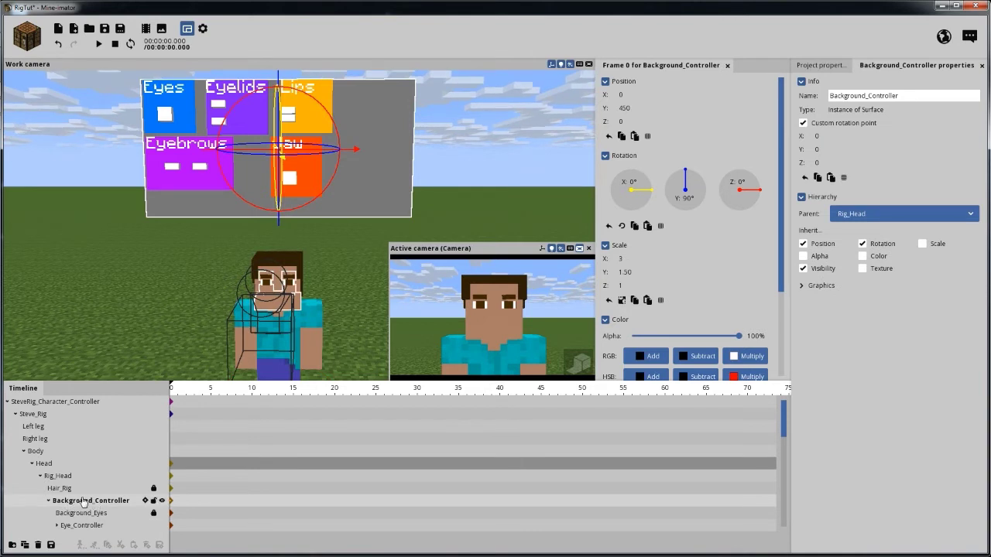
- Expand the Background_Controller's keyframe settings, try hiding the controller board through its Visible option, and restore its visibility
{"action": "scroll", "coordinate": [89, 503], "scroll_direction": "down", "scroll_amount": 1}
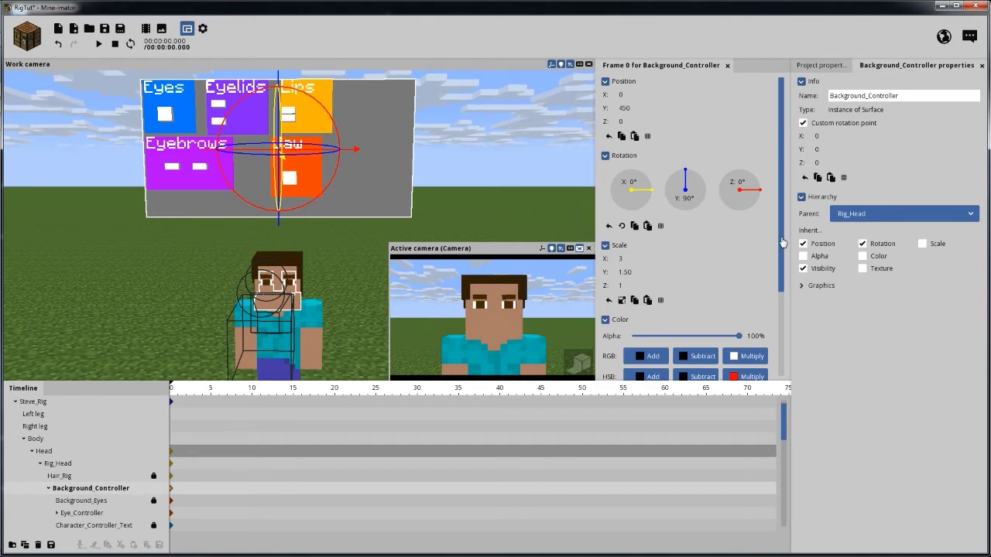
{"action": "scroll", "coordinate": [780, 248], "scroll_direction": "down", "scroll_amount": 3}
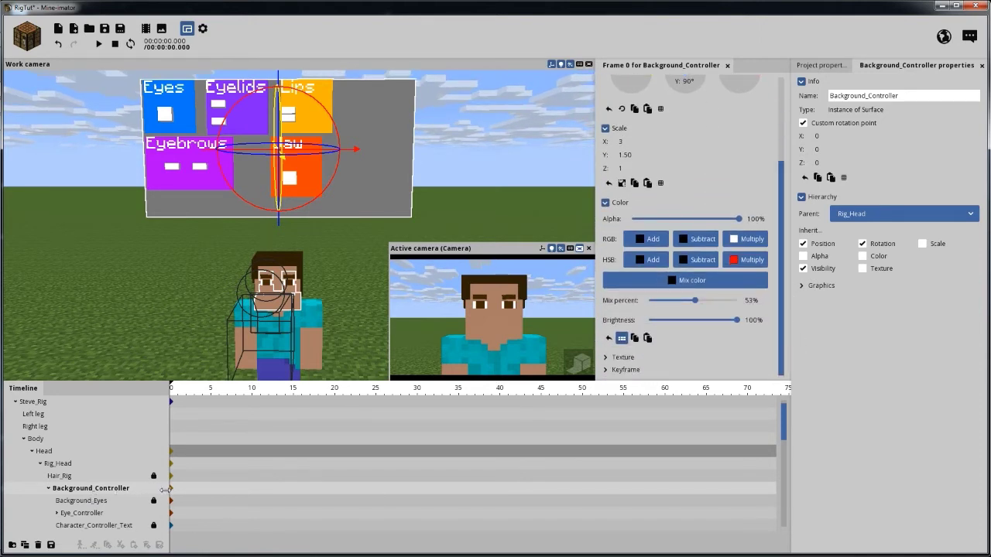
{"action": "left_click", "coordinate": [619, 369]}
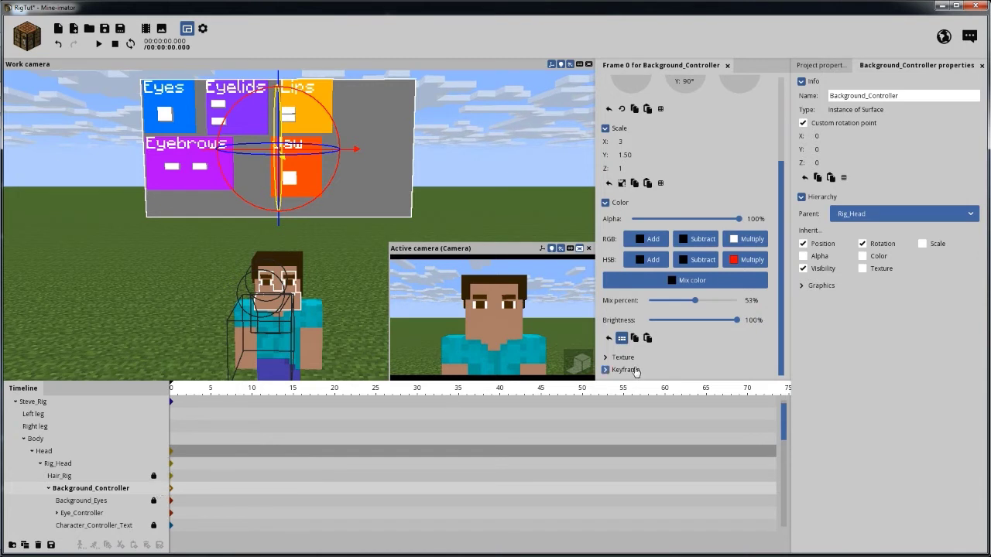
{"action": "scroll", "coordinate": [786, 357], "scroll_direction": "down", "scroll_amount": 1}
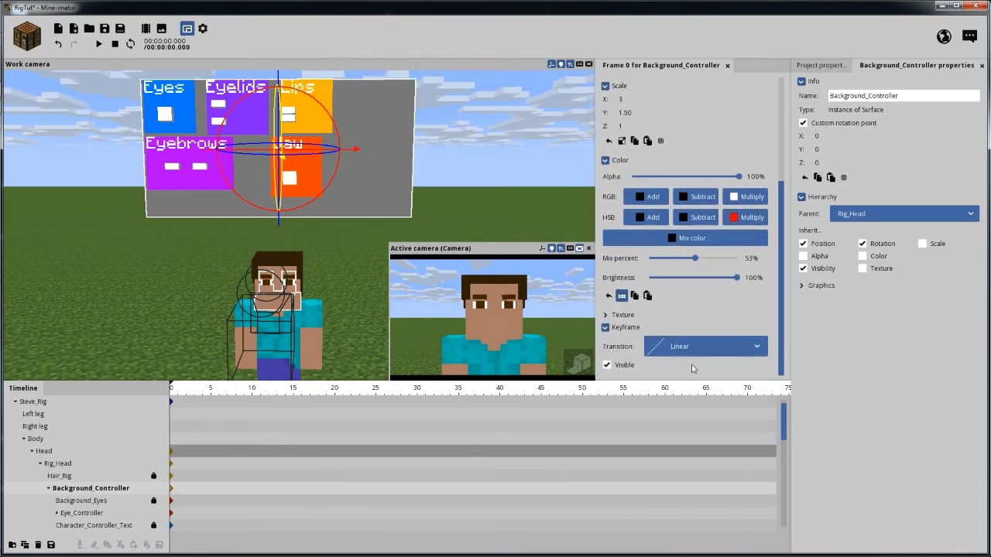
{"action": "left_click", "coordinate": [619, 366]}
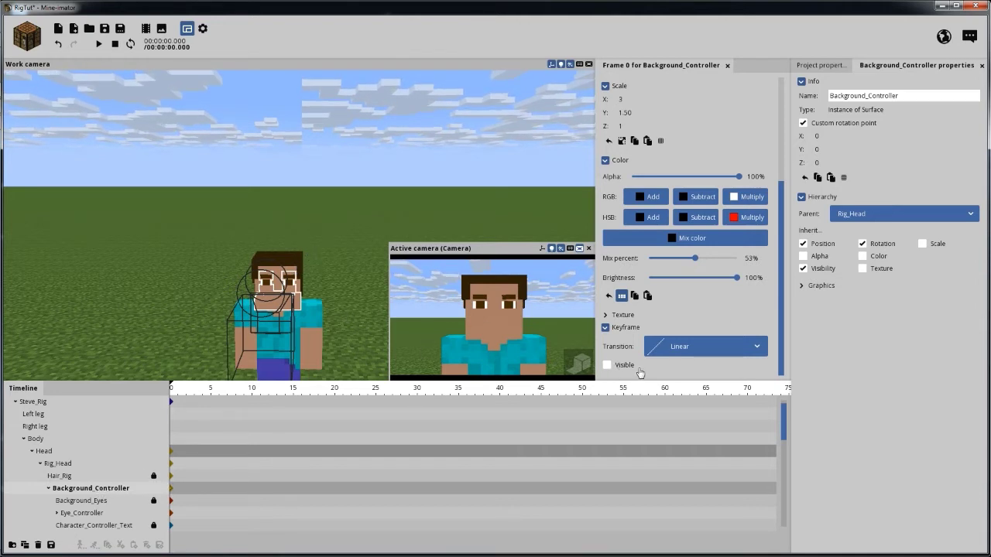
{"action": "left_click", "coordinate": [608, 364]}
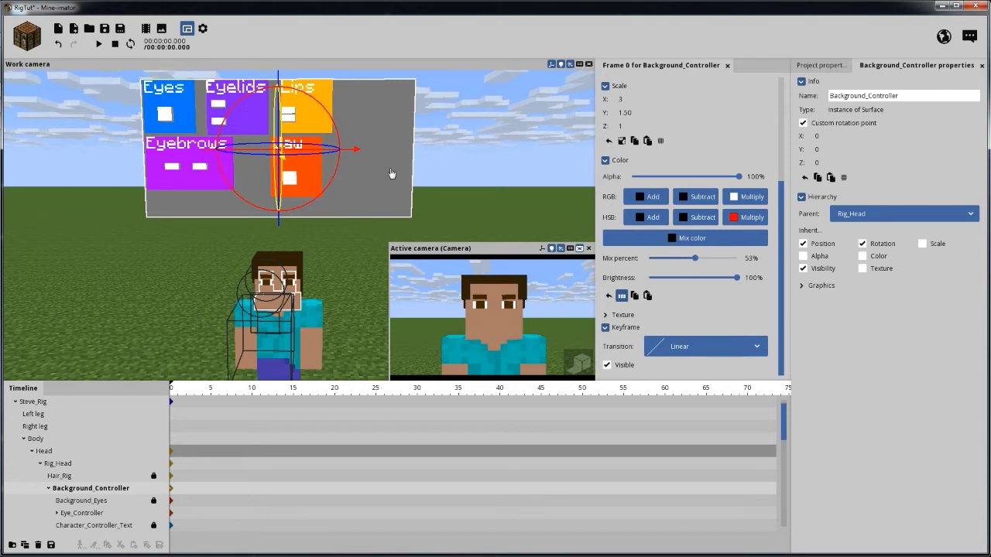
{"action": "left_click", "coordinate": [607, 365]}
{"action": "left_click", "coordinate": [608, 365]}
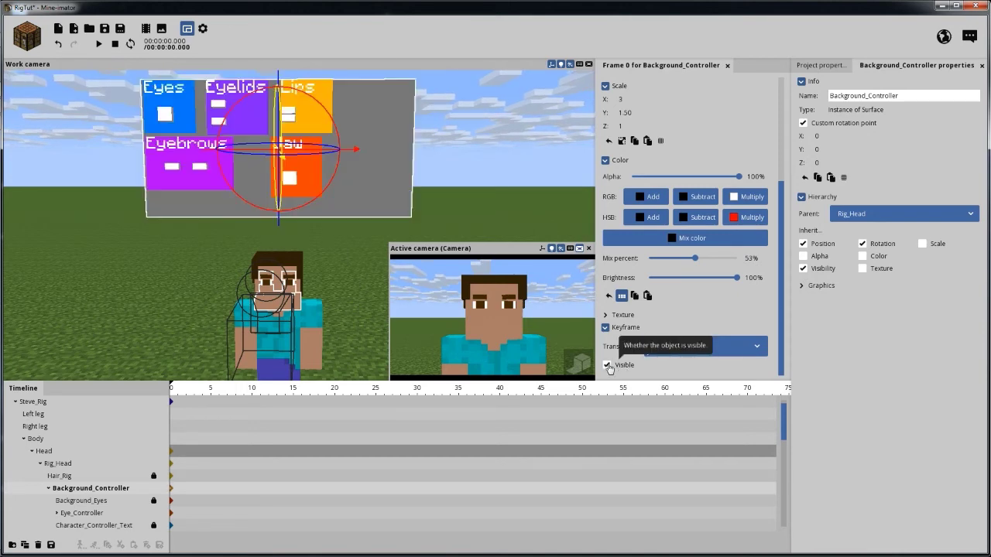
- Examine the character's face and the controller board above it from several angles
{"action": "scroll", "coordinate": [337, 254], "scroll_direction": "up", "scroll_amount": 4}
{"action": "scroll", "coordinate": [329, 258], "scroll_direction": "up", "scroll_amount": 3}
{"action": "left_click_drag", "start_coordinate": [332, 258], "coordinate": [313, 243]}
{"action": "scroll", "coordinate": [221, 263], "scroll_direction": "up", "scroll_amount": 1}
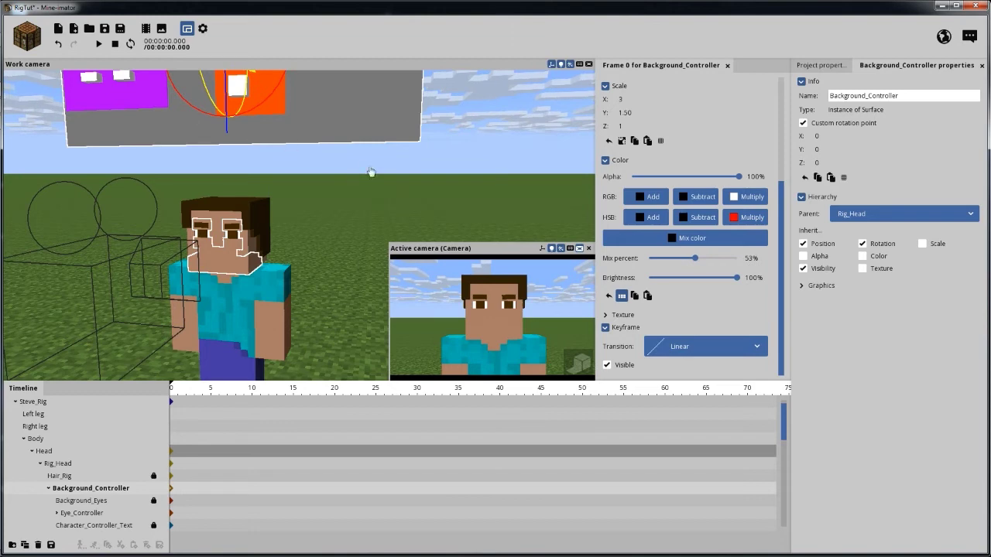
{"action": "mouse_move", "coordinate": [371, 172]}
{"action": "left_mouse_down"}
{"action": "mouse_move", "coordinate": [368, 198]}
{"action": "mouse_move", "coordinate": [372, 190]}
{"action": "left_mouse_up"}
{"action": "right_click_drag", "start_coordinate": [331, 254], "coordinate": [331, 238]}
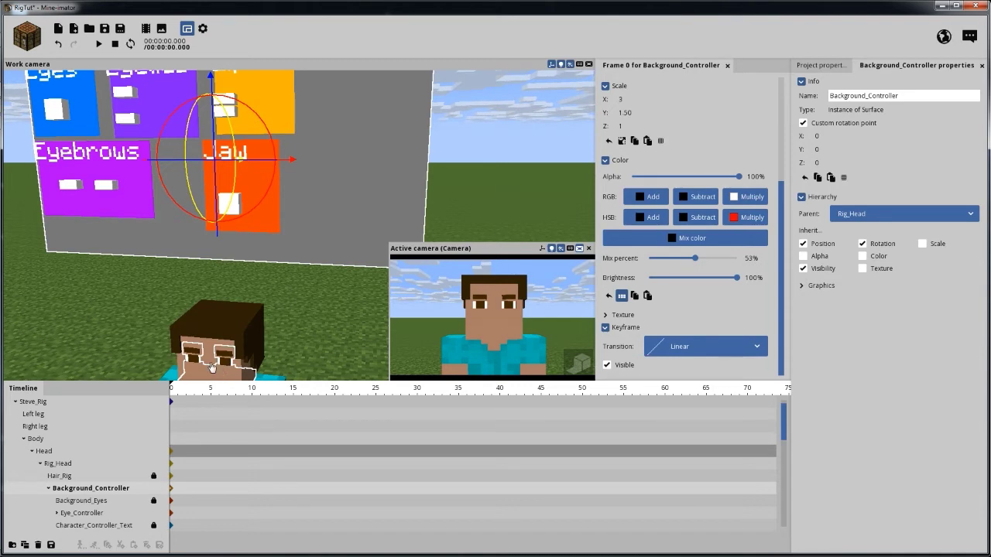
{"action": "mouse_move", "coordinate": [307, 292]}
{"action": "right_mouse_down"}
{"action": "mouse_move", "coordinate": [303, 270]}
{"action": "mouse_move", "coordinate": [307, 278]}
{"action": "right_mouse_up"}
{"action": "scroll", "coordinate": [301, 301], "scroll_direction": "down", "scroll_amount": 2}
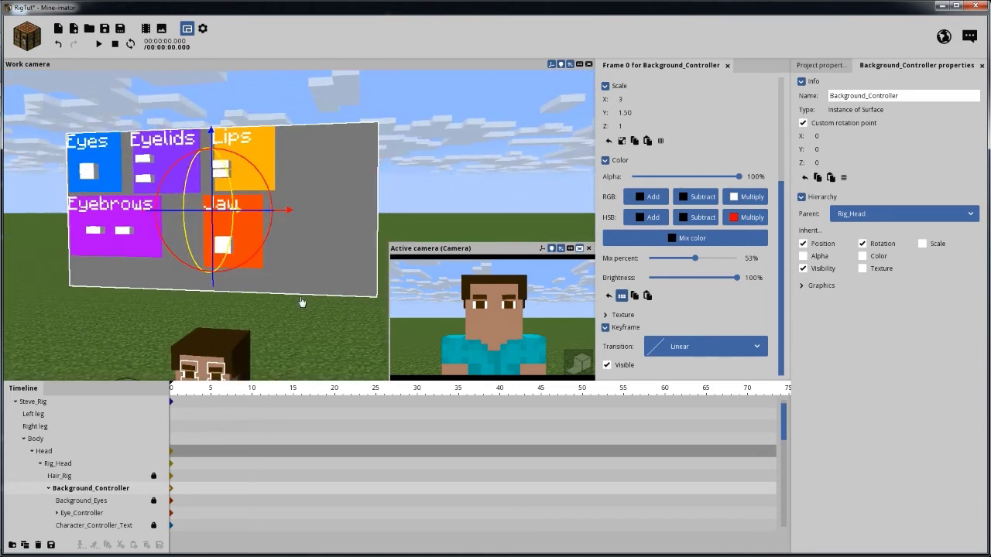
{"action": "left_click_drag", "start_coordinate": [312, 264], "coordinate": [345, 263]}
{"action": "right_click_drag", "start_coordinate": [311, 263], "coordinate": [328, 285]}
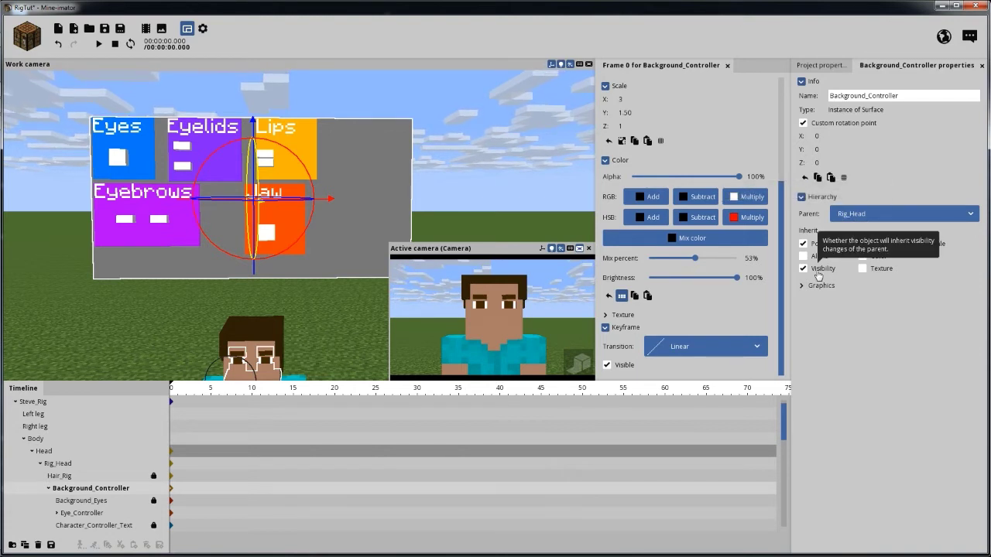
- Hide the Background_Controller board once more and make it visible again
{"action": "right_click_drag", "start_coordinate": [341, 189], "coordinate": [338, 202]}
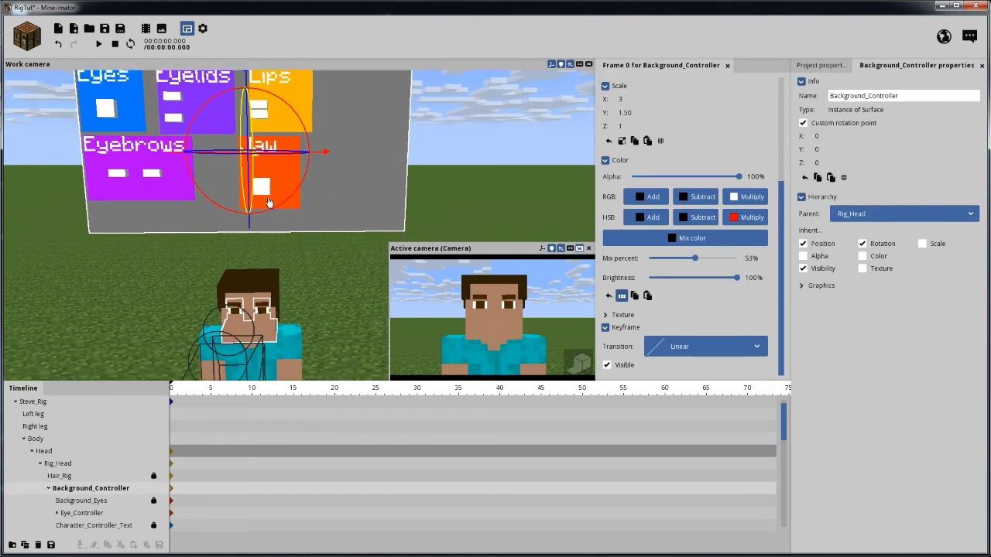
{"action": "left_click", "coordinate": [622, 368]}
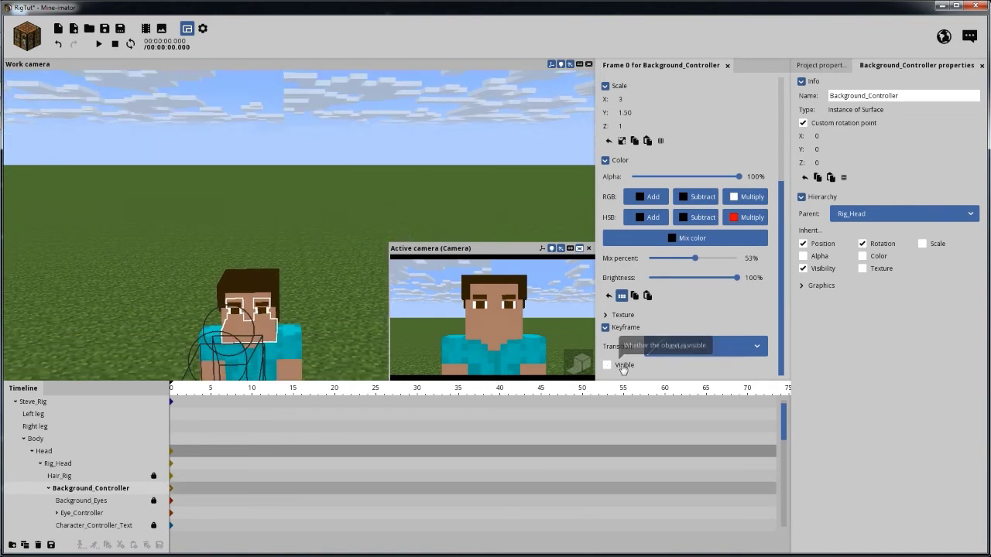
{"action": "left_click", "coordinate": [624, 369]}
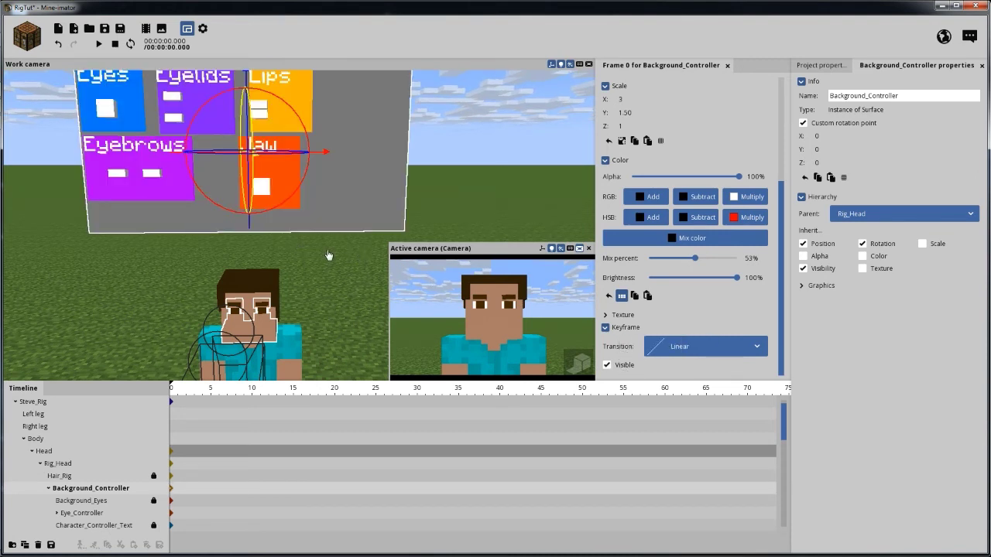
{"action": "left_click_drag", "start_coordinate": [327, 263], "coordinate": [334, 268]}
{"action": "mouse_move", "coordinate": [333, 268]}
{"action": "right_mouse_down"}
{"action": "mouse_move", "coordinate": [333, 244]}
{"action": "mouse_move", "coordinate": [335, 272]}
{"action": "mouse_move", "coordinate": [323, 283]}
{"action": "mouse_move", "coordinate": [330, 265]}
{"action": "right_mouse_up"}
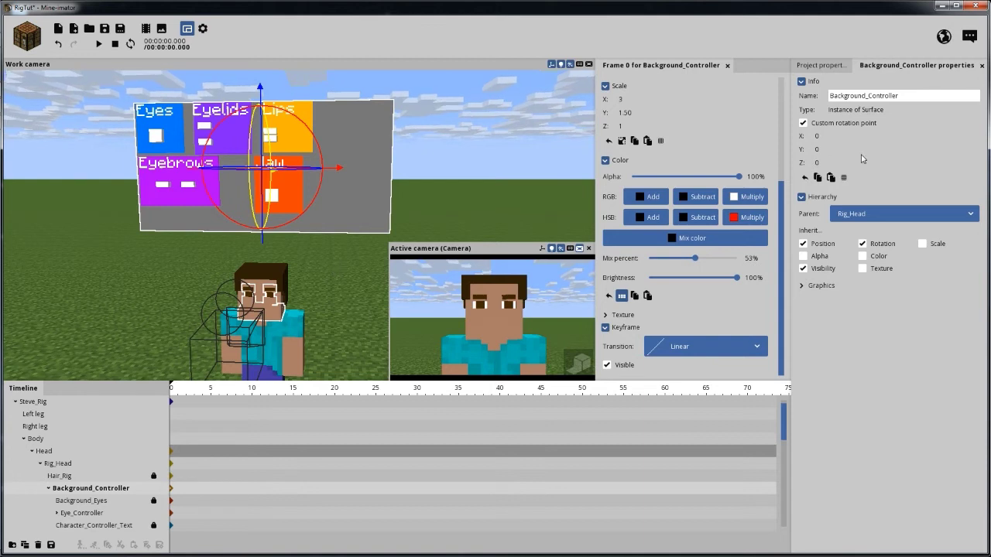
- Show the project properties with the rig's library, view the character from the side, and save the project
{"action": "left_click", "coordinate": [820, 66]}
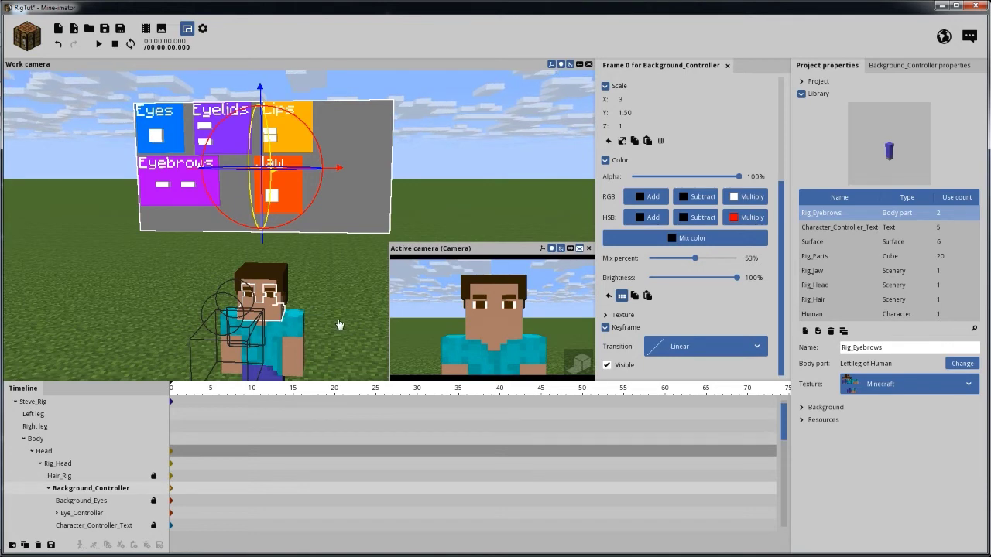
{"action": "middle_click_drag", "start_coordinate": [339, 325], "coordinate": [337, 268]}
{"action": "left_click_drag", "start_coordinate": [337, 267], "coordinate": [245, 294]}
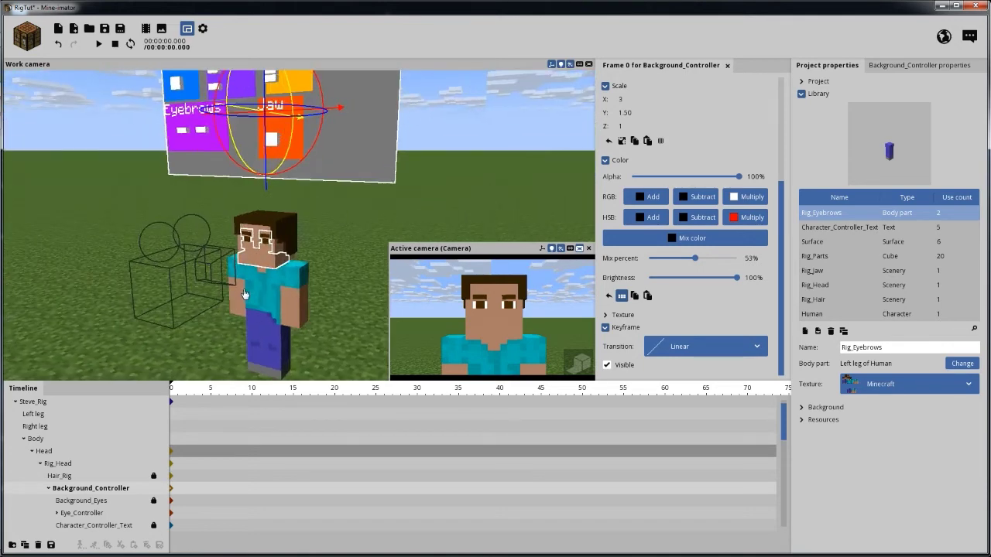
{"action": "scroll", "coordinate": [252, 291], "scroll_direction": "up", "scroll_amount": 3}
{"action": "middle_click_drag", "start_coordinate": [256, 290], "coordinate": [285, 225]}
{"action": "left_click_drag", "start_coordinate": [286, 226], "coordinate": [362, 258]}
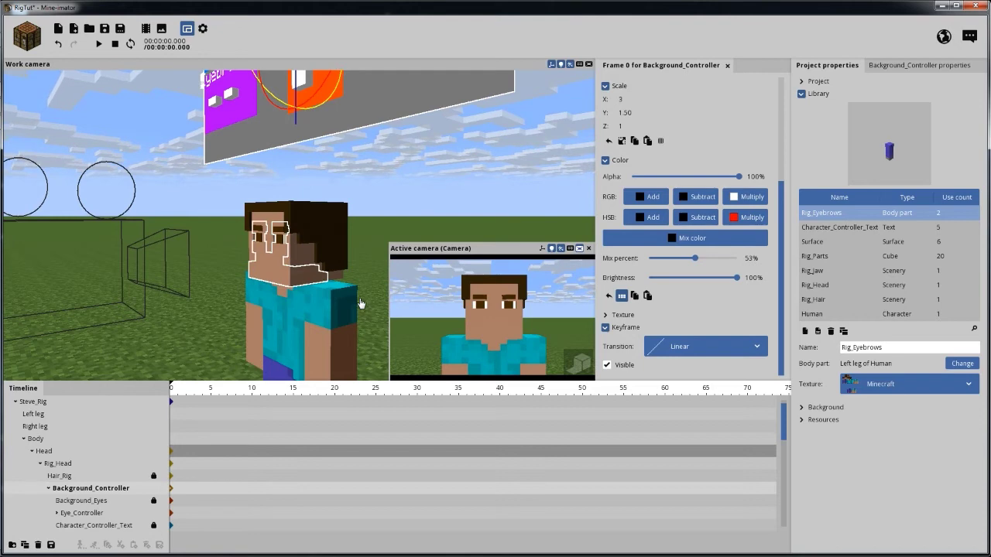
{"action": "key", "text": "ctrl+s"}
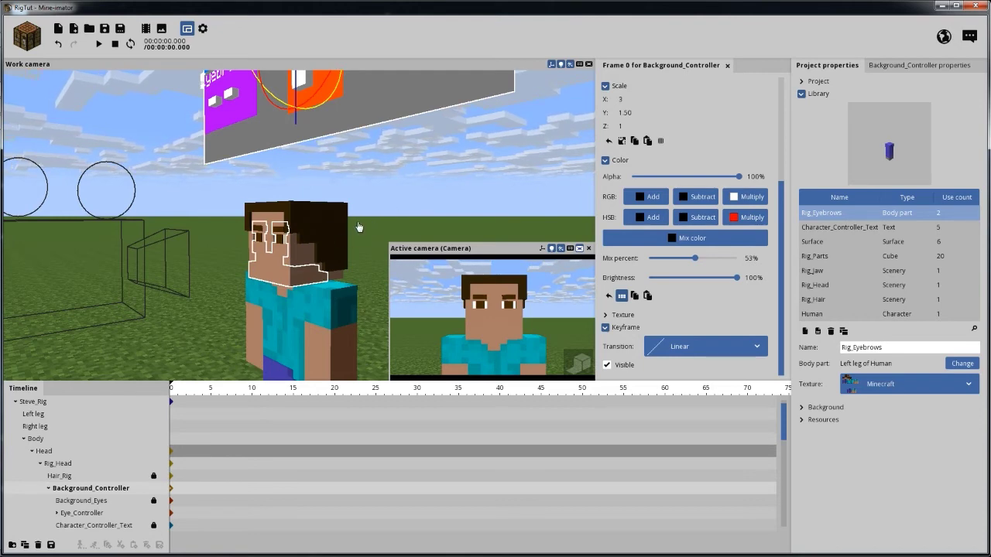
- Examine the hair, eyebrows and eyes on the character's head up close
{"action": "left_click_drag", "start_coordinate": [359, 226], "coordinate": [395, 255]}
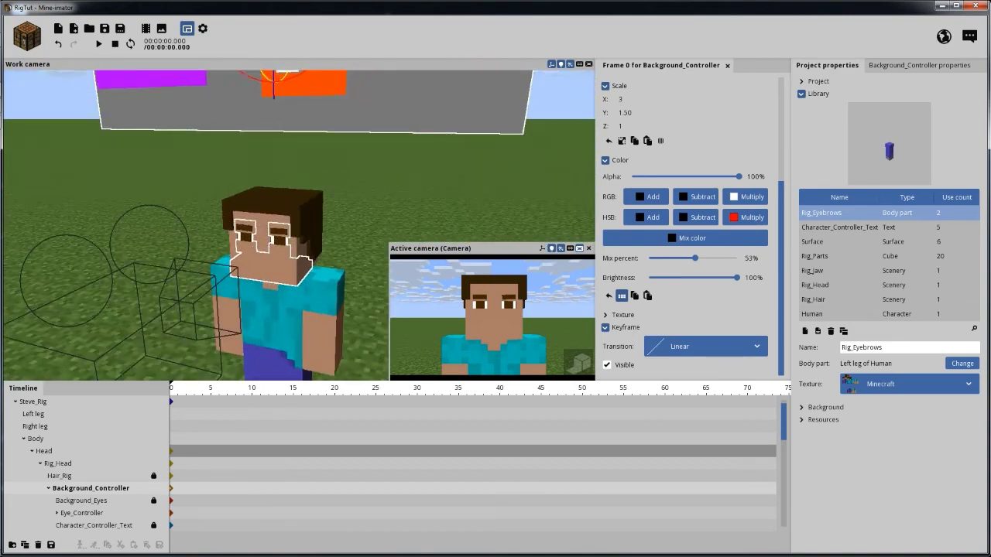
{"action": "left_click_drag", "start_coordinate": [272, 204], "coordinate": [387, 233]}
{"action": "scroll", "coordinate": [262, 199], "scroll_direction": "up", "scroll_amount": 4}
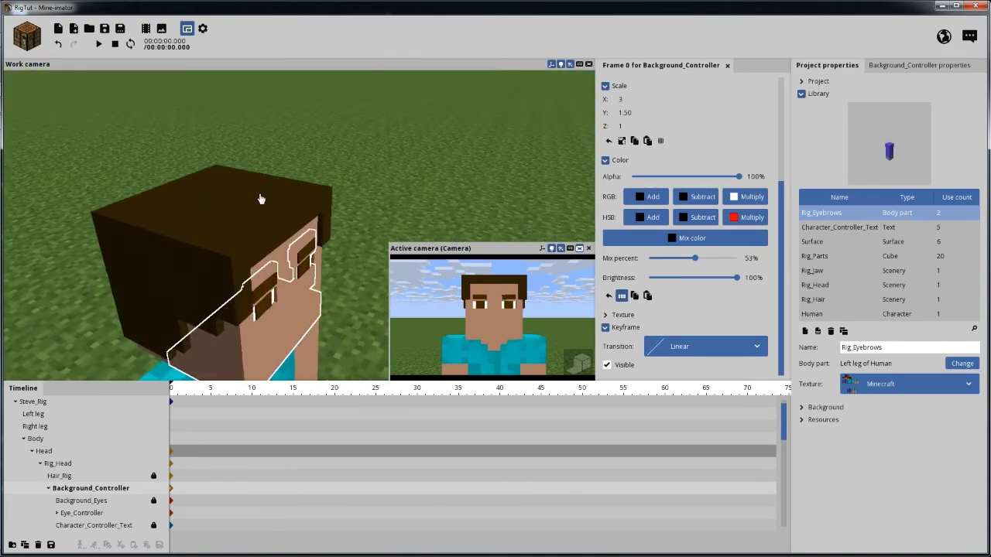
{"action": "scroll", "coordinate": [261, 199], "scroll_direction": "up", "scroll_amount": 2}
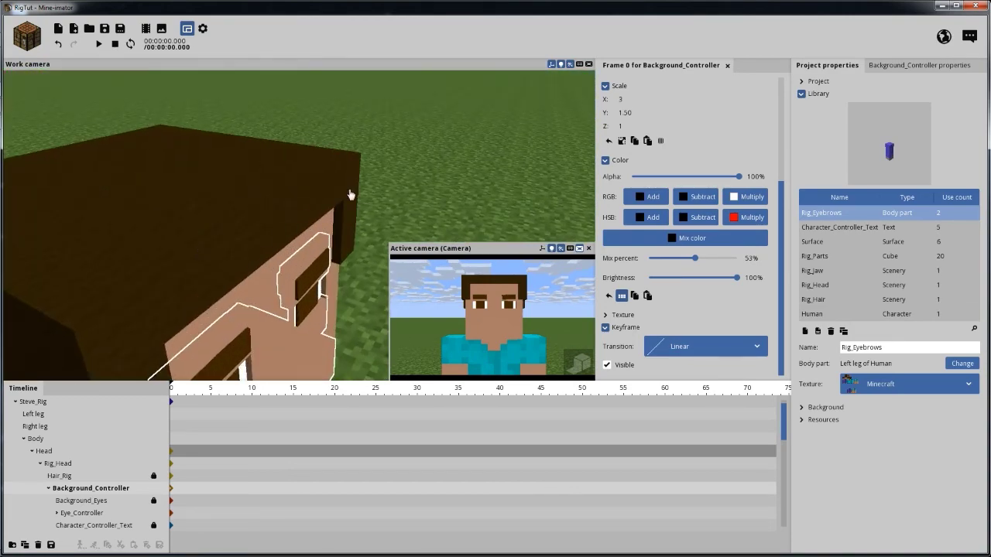
{"action": "left_click_drag", "start_coordinate": [351, 194], "coordinate": [280, 180]}
{"action": "scroll", "coordinate": [343, 195], "scroll_direction": "down", "scroll_amount": 4}
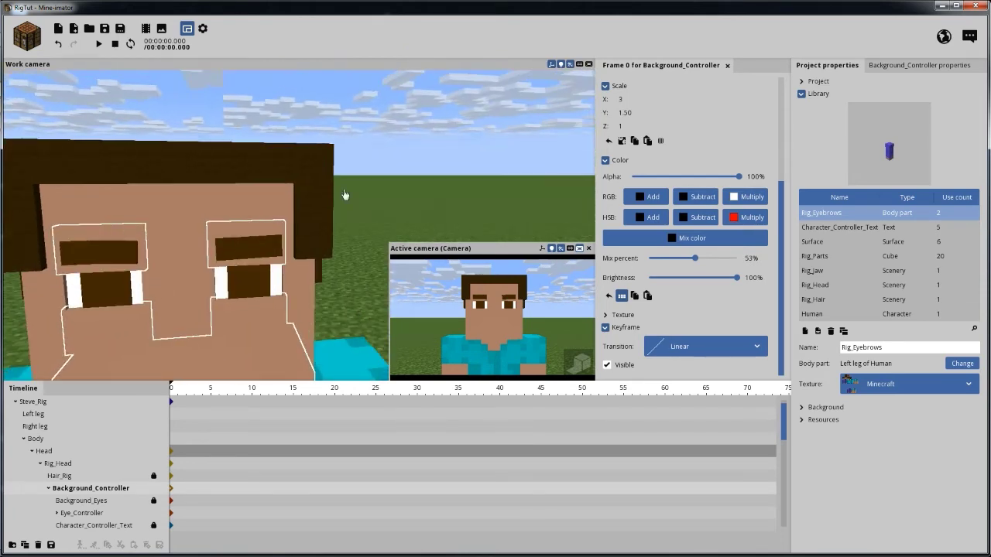
{"action": "scroll", "coordinate": [366, 210], "scroll_direction": "down", "scroll_amount": 2}
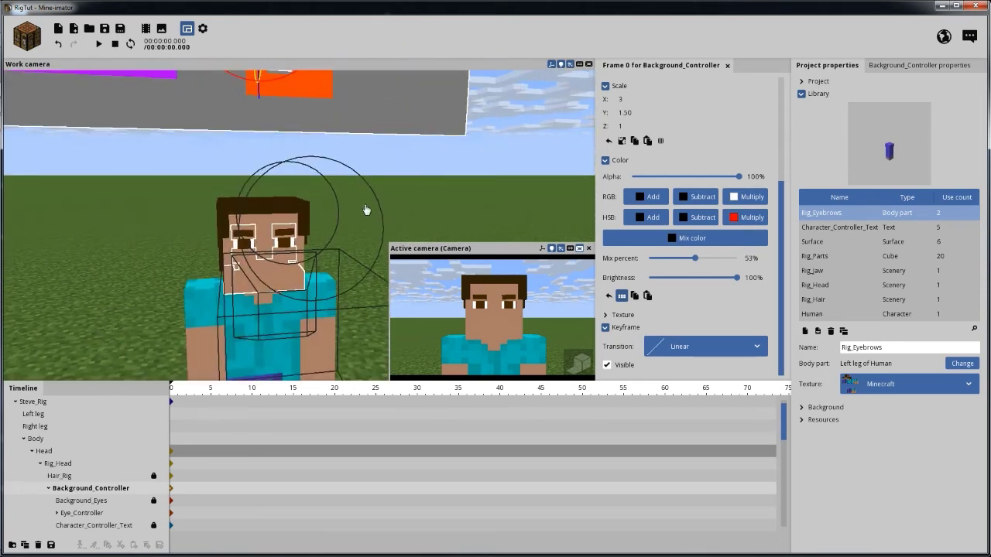
{"action": "scroll", "coordinate": [369, 214], "scroll_direction": "down", "scroll_amount": 2}
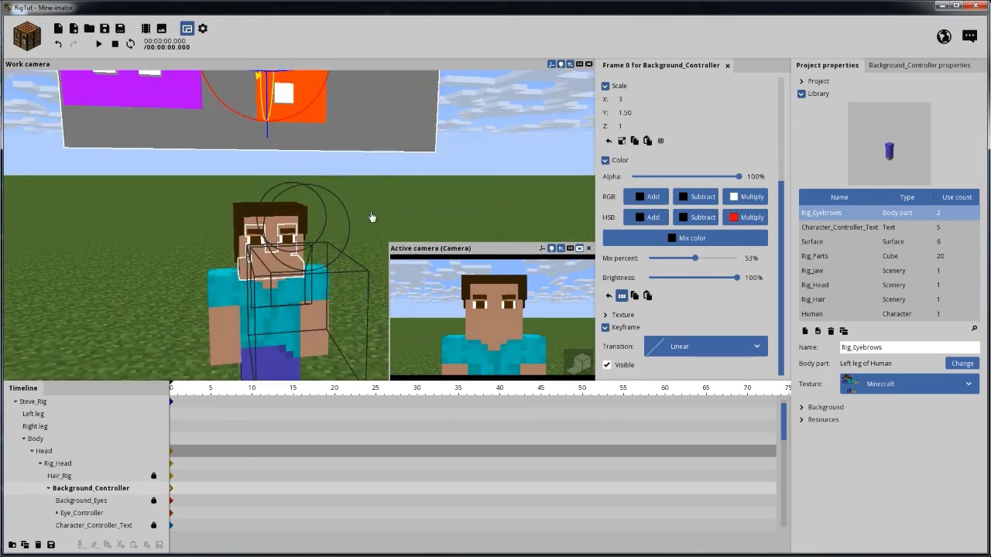
- Examine the whole character together with the controller board from both sides
{"action": "left_click_drag", "start_coordinate": [377, 179], "coordinate": [358, 262]}
{"action": "scroll", "coordinate": [212, 226], "scroll_direction": "down", "scroll_amount": 2}
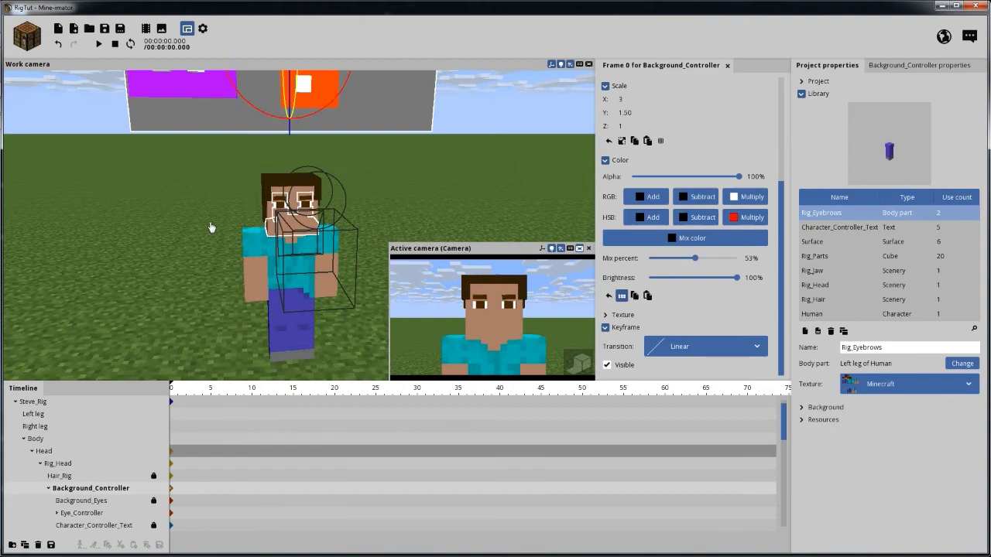
{"action": "left_click_drag", "start_coordinate": [212, 228], "coordinate": [304, 205]}
{"action": "scroll", "coordinate": [208, 232], "scroll_direction": "up", "scroll_amount": 3}
{"action": "left_click_drag", "start_coordinate": [208, 232], "coordinate": [232, 202]}
{"action": "scroll", "coordinate": [299, 174], "scroll_direction": "down", "scroll_amount": 3}
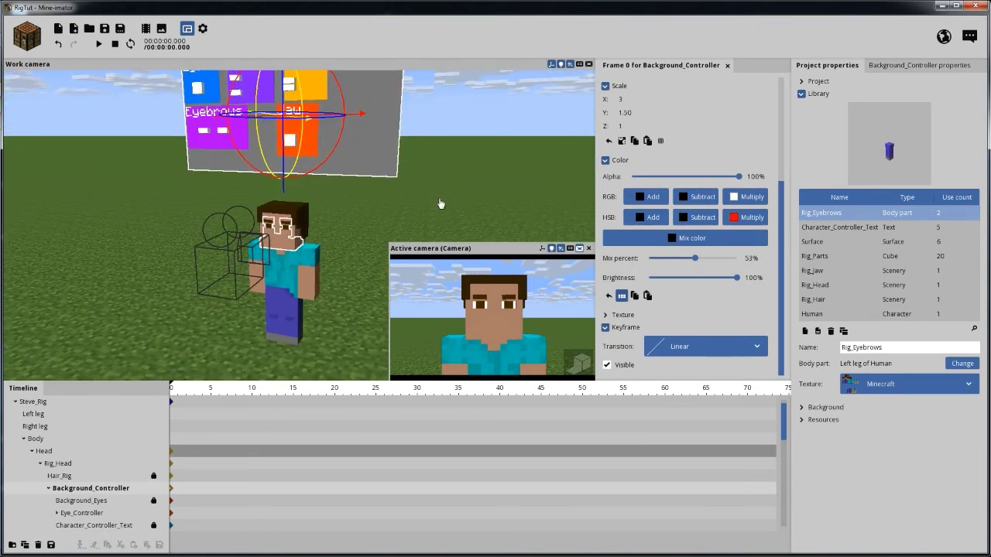
{"action": "right_click_drag", "start_coordinate": [339, 253], "coordinate": [354, 230]}
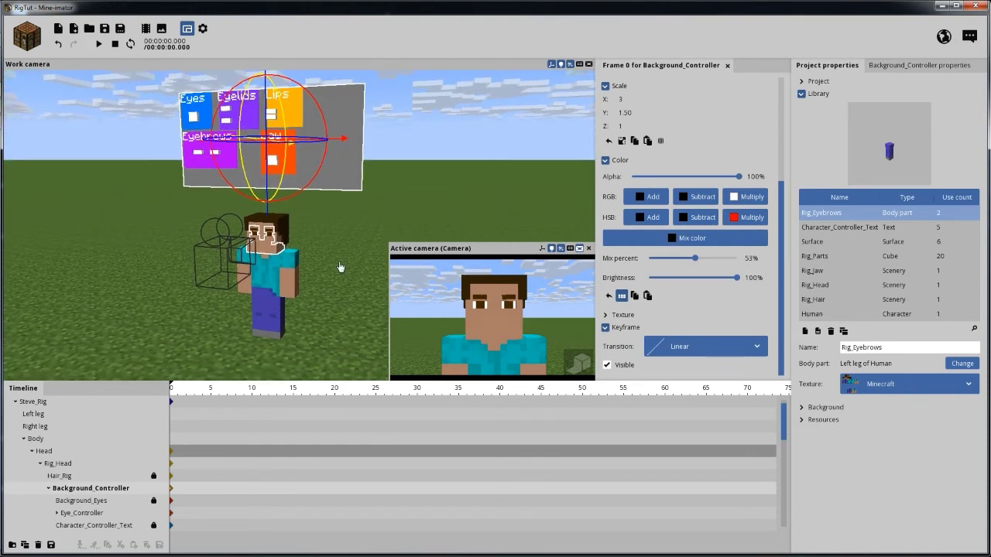
{"action": "mouse_move", "coordinate": [350, 249]}
{"action": "right_mouse_down"}
{"action": "mouse_move", "coordinate": [332, 242]}
{"action": "mouse_move", "coordinate": [352, 247]}
{"action": "right_mouse_up"}
{"action": "left_click_drag", "start_coordinate": [337, 270], "coordinate": [421, 270]}
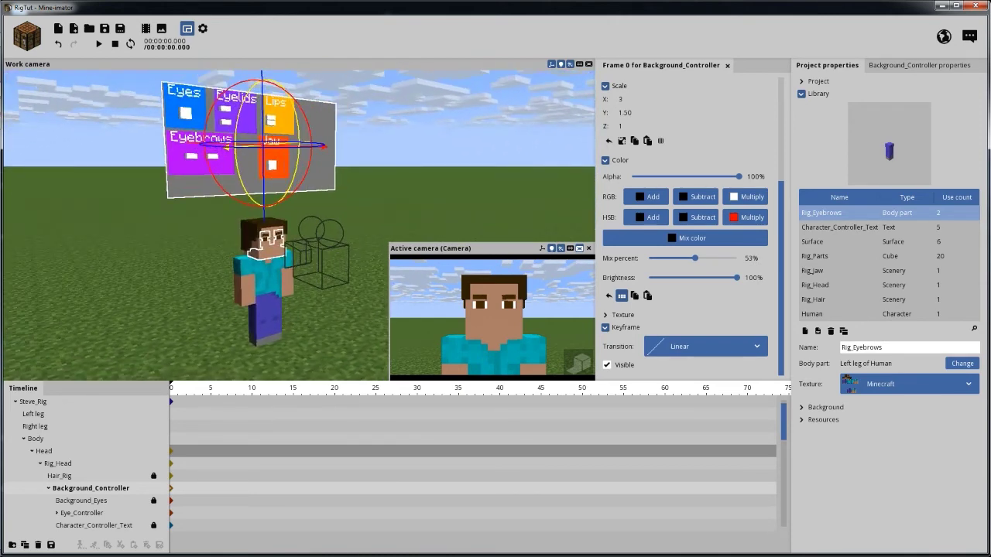
{"action": "mouse_move", "coordinate": [403, 203]}
{"action": "right_mouse_down"}
{"action": "mouse_move", "coordinate": [388, 201]}
{"action": "mouse_move", "coordinate": [403, 201]}
{"action": "right_mouse_up"}
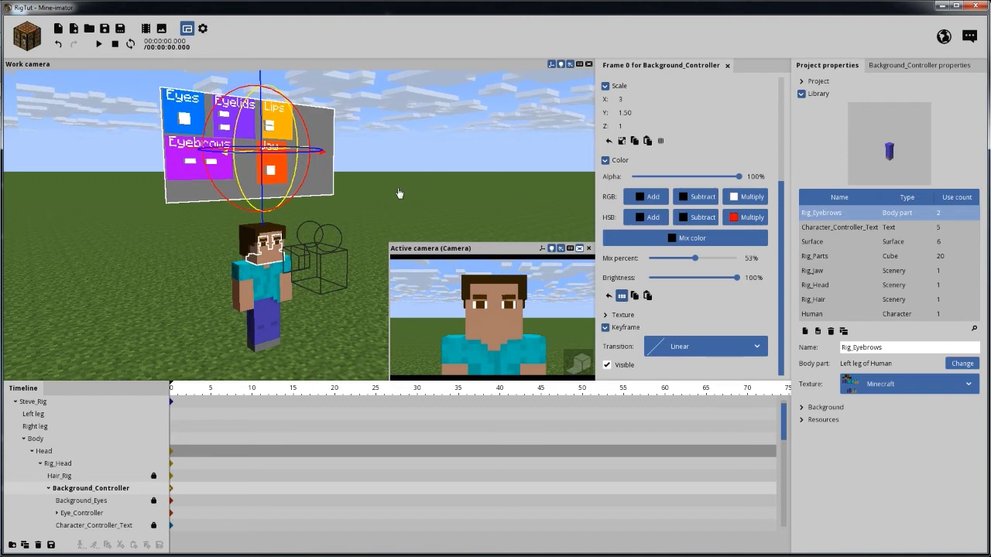
{"action": "right_click_drag", "start_coordinate": [400, 193], "coordinate": [404, 186]}
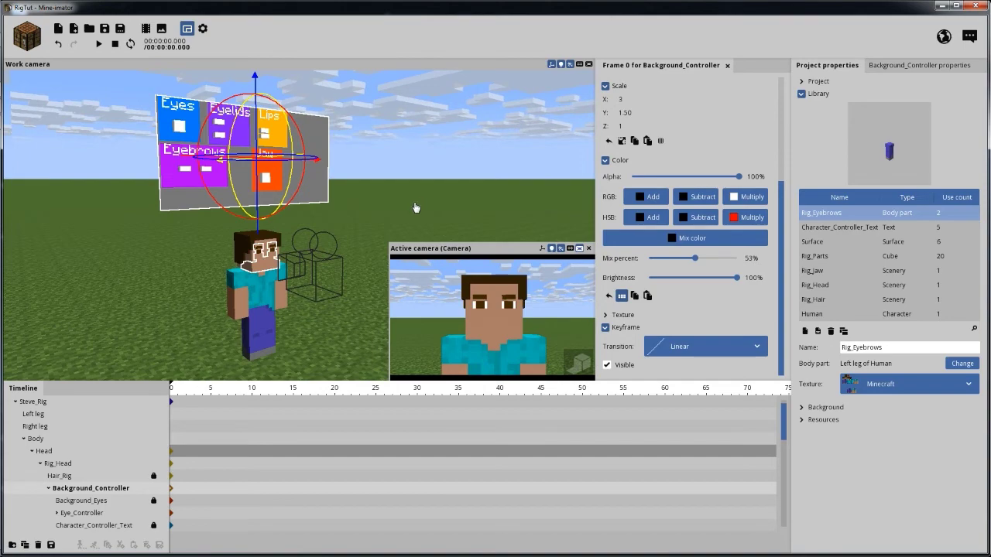
{"action": "right_click_drag", "start_coordinate": [399, 203], "coordinate": [395, 202]}
{"action": "left_click_drag", "start_coordinate": [395, 203], "coordinate": [377, 233]}
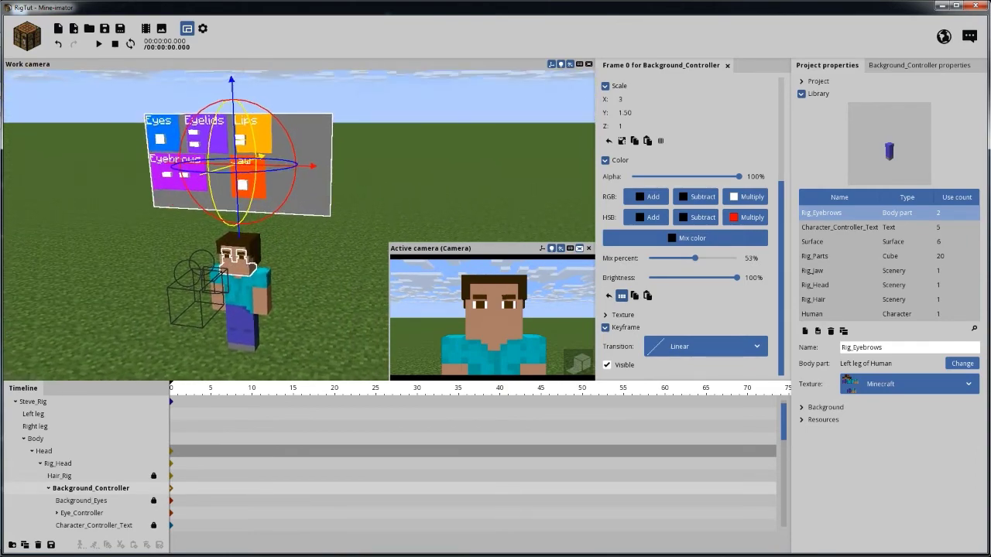
{"action": "scroll", "coordinate": [347, 254], "scroll_direction": "up", "scroll_amount": 3}
{"action": "scroll", "coordinate": [340, 267], "scroll_direction": "down", "scroll_amount": 3}
{"action": "mouse_move", "coordinate": [331, 275]}
{"action": "left_mouse_down"}
{"action": "mouse_move", "coordinate": [376, 255]}
{"action": "mouse_move", "coordinate": [340, 271]}
{"action": "left_mouse_up"}
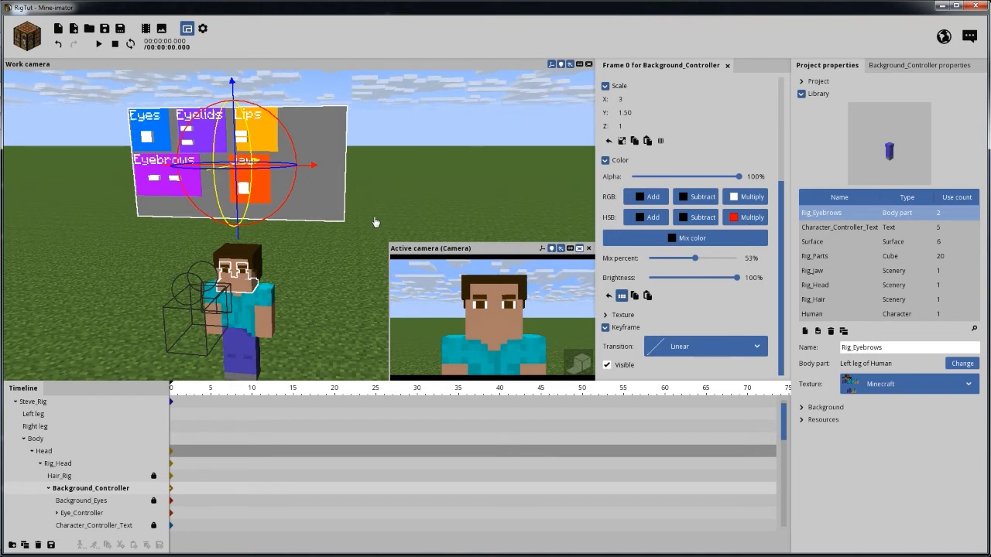
{"action": "mouse_move", "coordinate": [375, 223]}
{"action": "right_mouse_down"}
{"action": "mouse_move", "coordinate": [367, 229]}
{"action": "mouse_move", "coordinate": [380, 218]}
{"action": "right_mouse_up"}
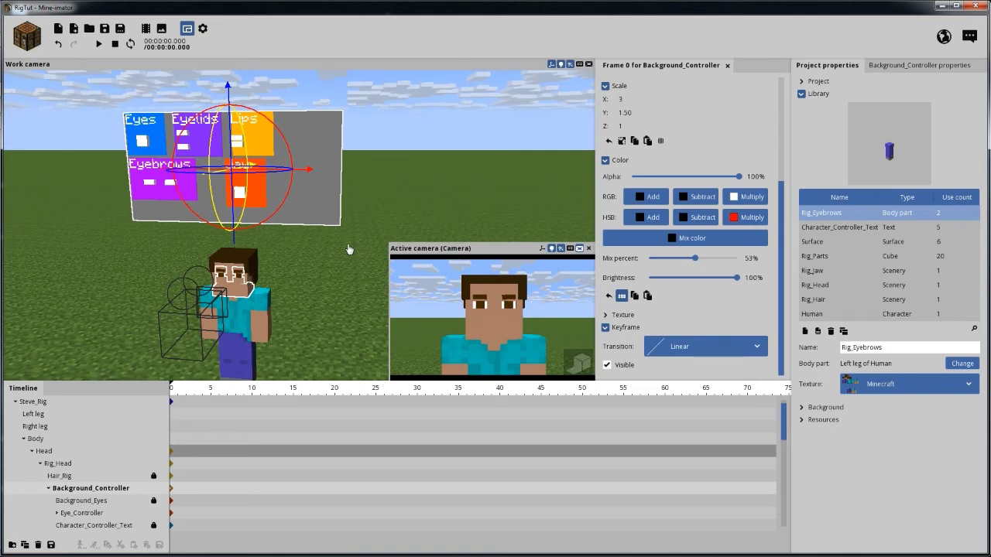
{"action": "right_click_drag", "start_coordinate": [349, 250], "coordinate": [346, 226]}
{"action": "scroll", "coordinate": [351, 225], "scroll_direction": "down", "scroll_amount": 1}
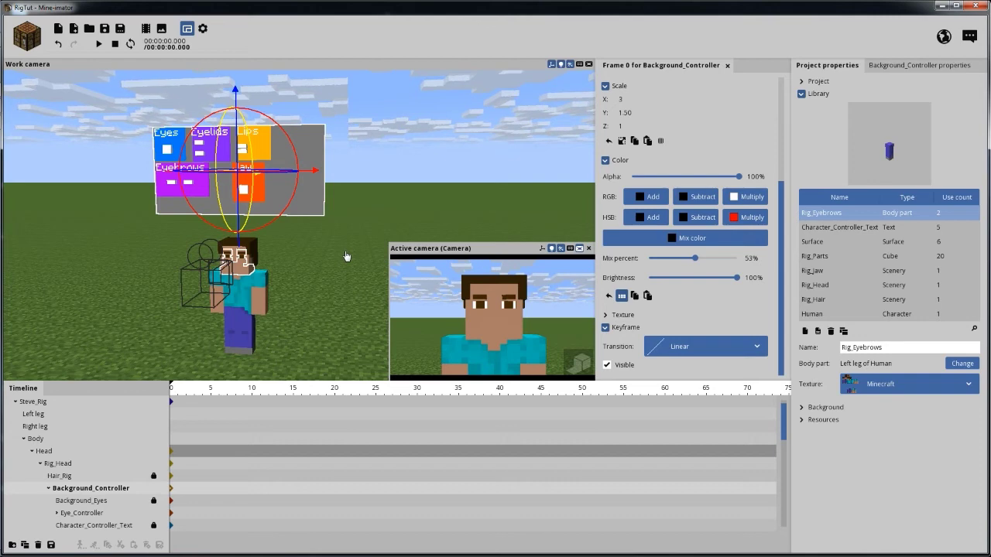
{"action": "right_click_drag", "start_coordinate": [347, 256], "coordinate": [420, 161]}
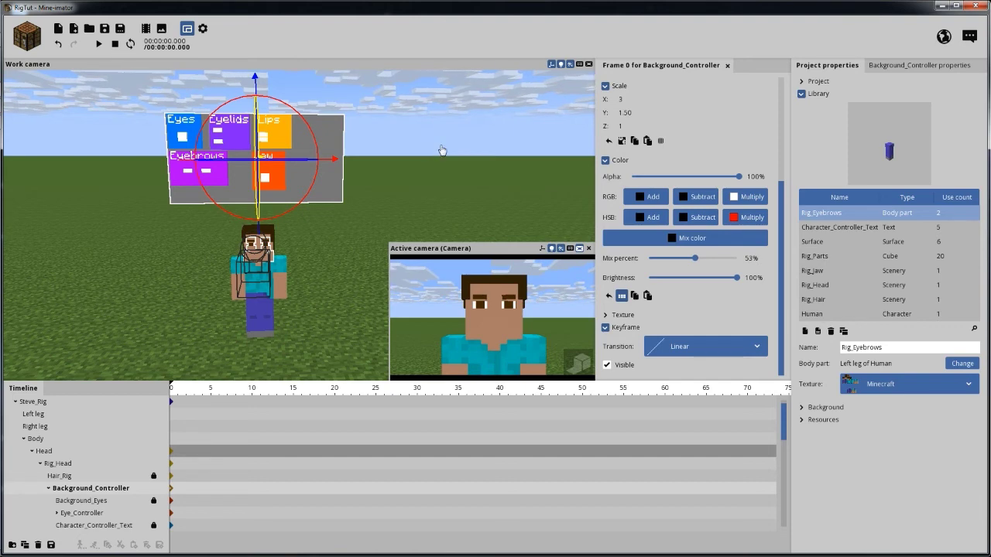
{"action": "left_click_drag", "start_coordinate": [466, 151], "coordinate": [458, 144]}
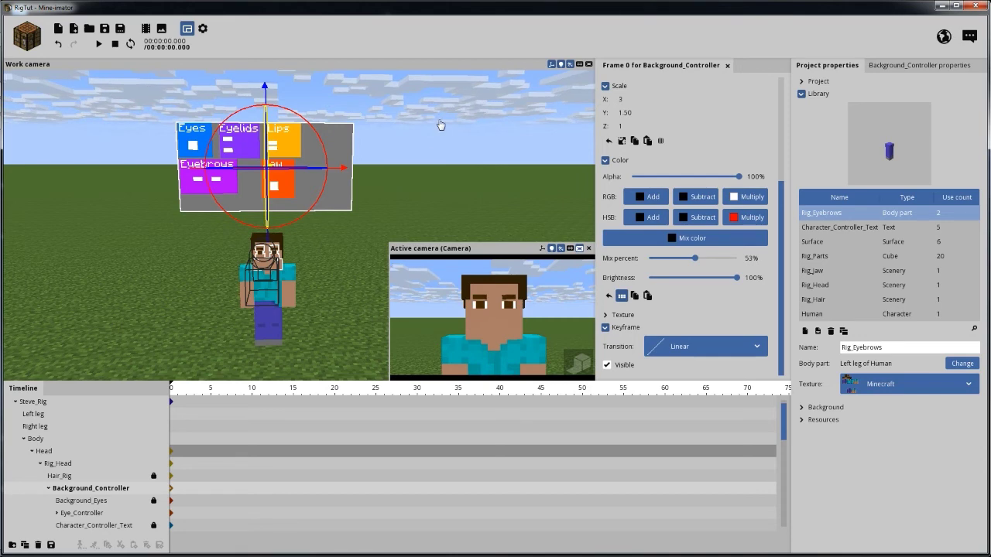
{"action": "right_click_drag", "start_coordinate": [440, 125], "coordinate": [379, 130]}
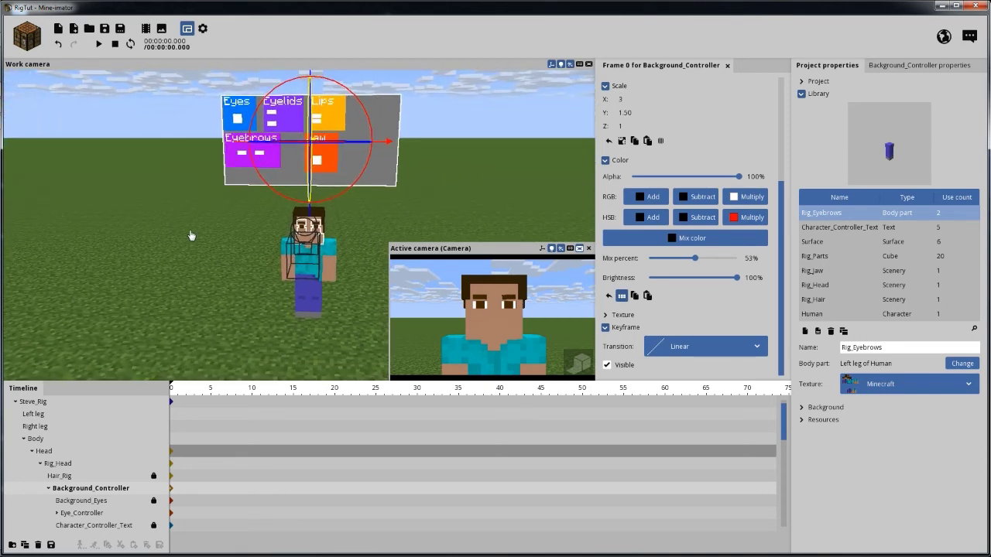
{"action": "right_click_drag", "start_coordinate": [168, 188], "coordinate": [347, 180]}
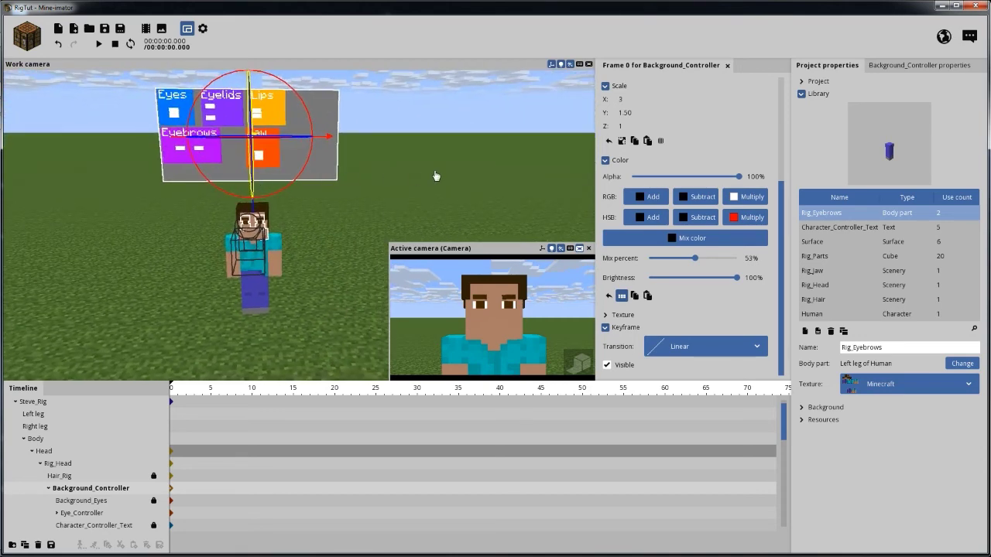
{"action": "right_click_drag", "start_coordinate": [436, 176], "coordinate": [168, 194]}
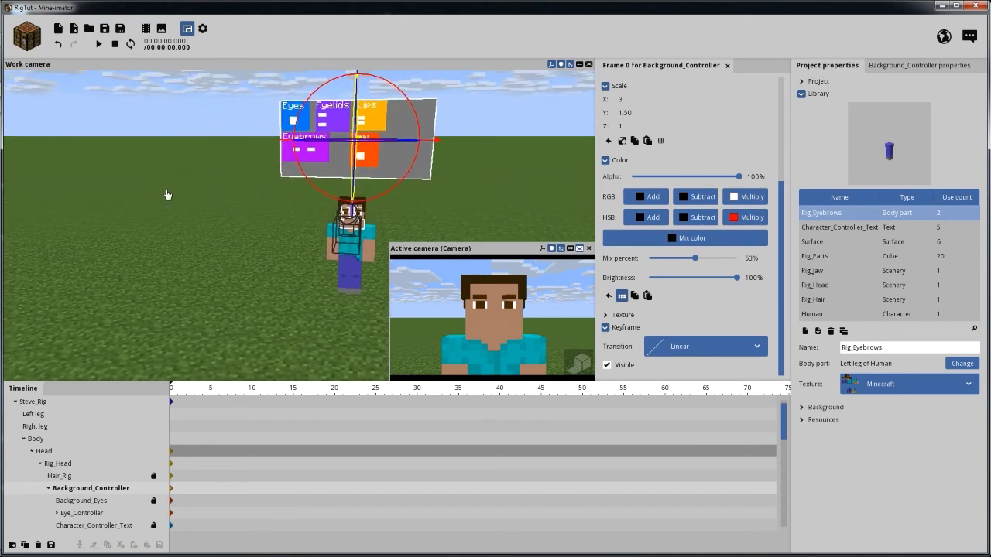
- Import SteveRig_Character_Controller.object from the BlenderStyle_SteveRig_by_AnxiousCynic folder into the project as a second rig
{"action": "left_click", "coordinate": [74, 29]}
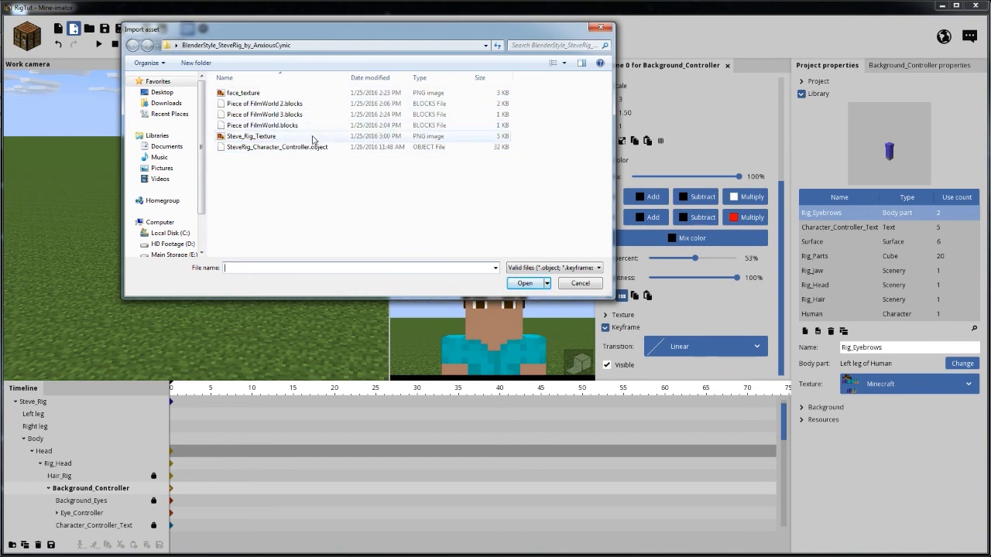
{"action": "left_click", "coordinate": [291, 148]}
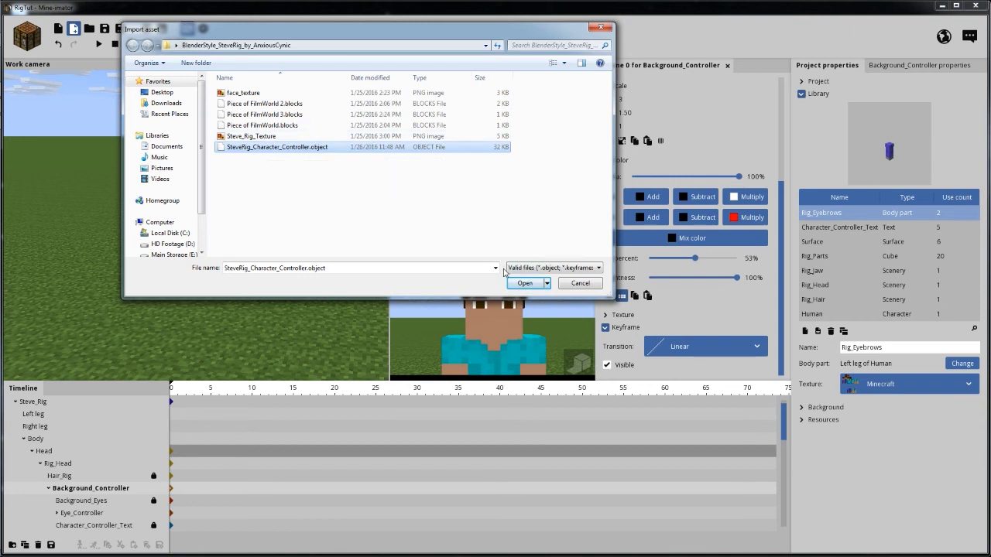
{"action": "left_click", "coordinate": [523, 284]}
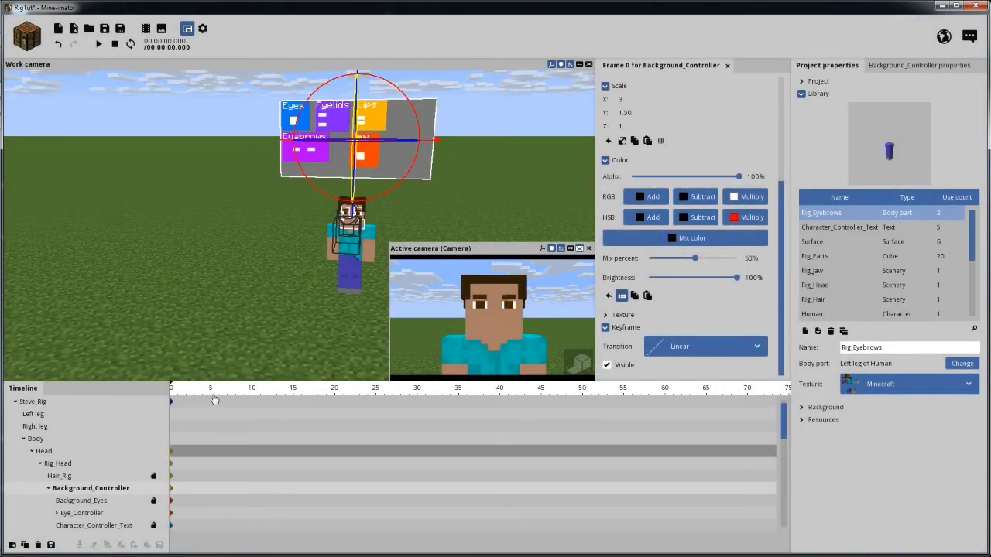
- Collapse the first rig's timeline hierarchy, then move the second SteveRig_Character_Controller sideways along the yellow axis, clear of the other rig
{"action": "left_click", "coordinate": [25, 415]}
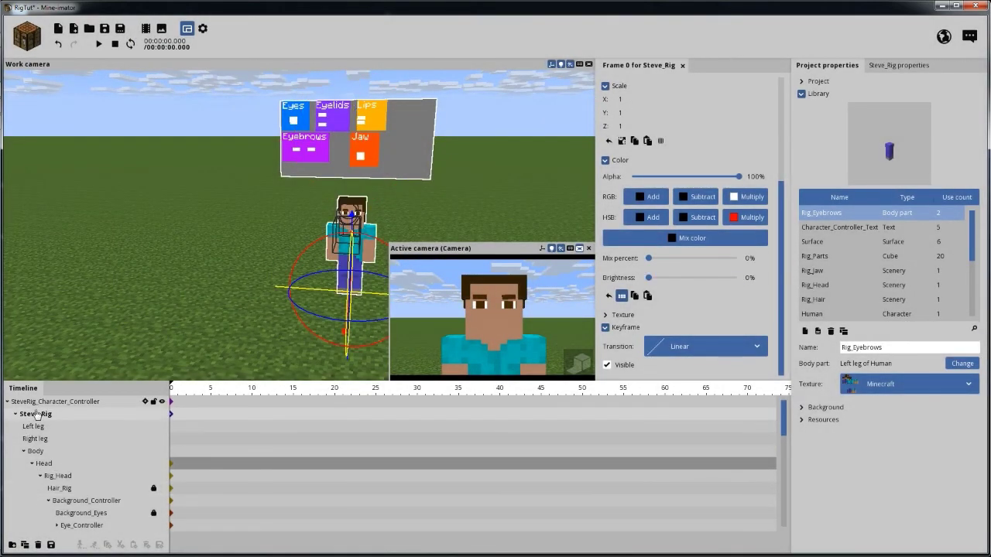
{"action": "left_click", "coordinate": [7, 402]}
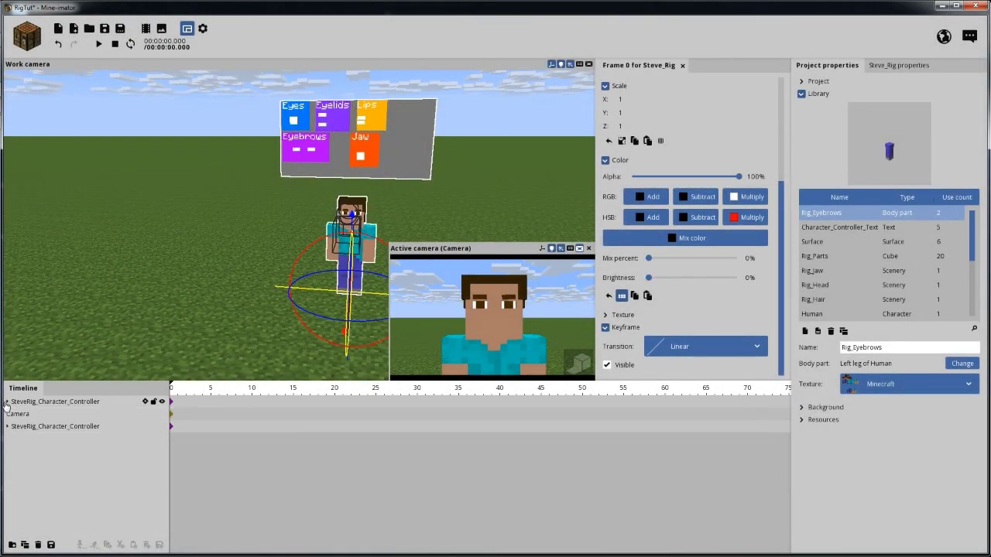
{"action": "left_click", "coordinate": [47, 427]}
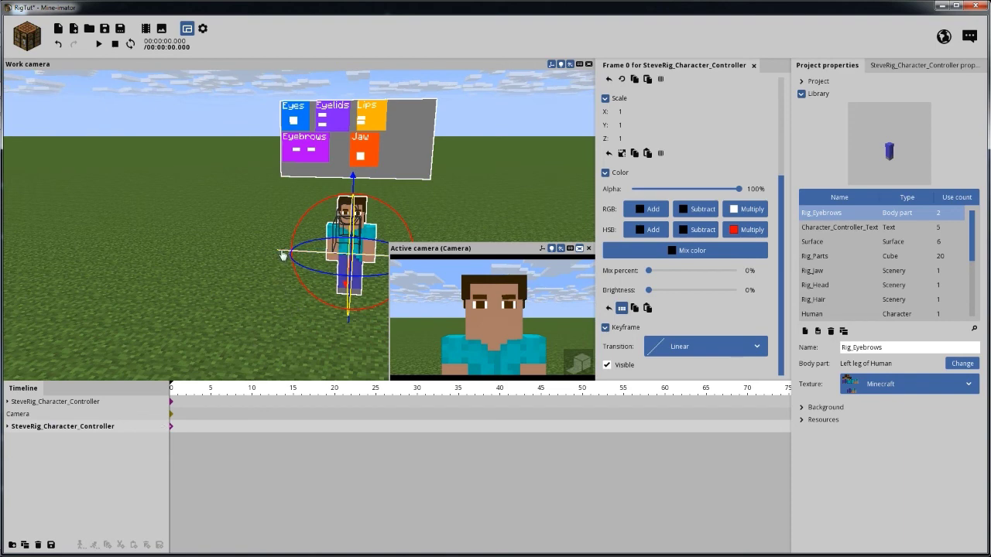
{"action": "left_click_drag", "start_coordinate": [281, 256], "coordinate": [121, 250]}
{"action": "left_click_drag", "start_coordinate": [333, 201], "coordinate": [342, 209]}
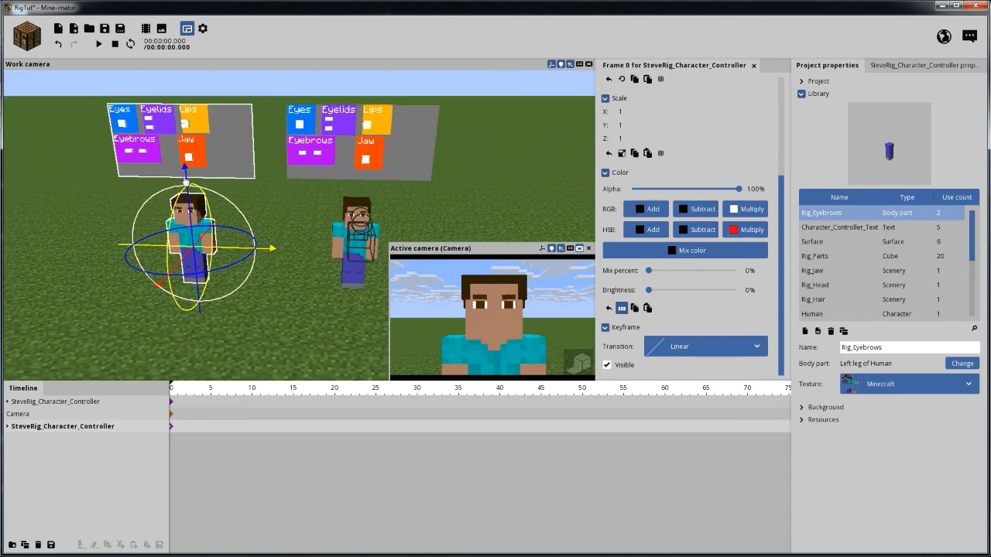
- Expand the moved rig's timeline hierarchy and examine its character and controller board next to the other rig from several angles
{"action": "right_click_drag", "start_coordinate": [263, 276], "coordinate": [250, 265]}
{"action": "left_click_drag", "start_coordinate": [143, 230], "coordinate": [298, 179]}
{"action": "left_click_drag", "start_coordinate": [176, 261], "coordinate": [133, 264]}
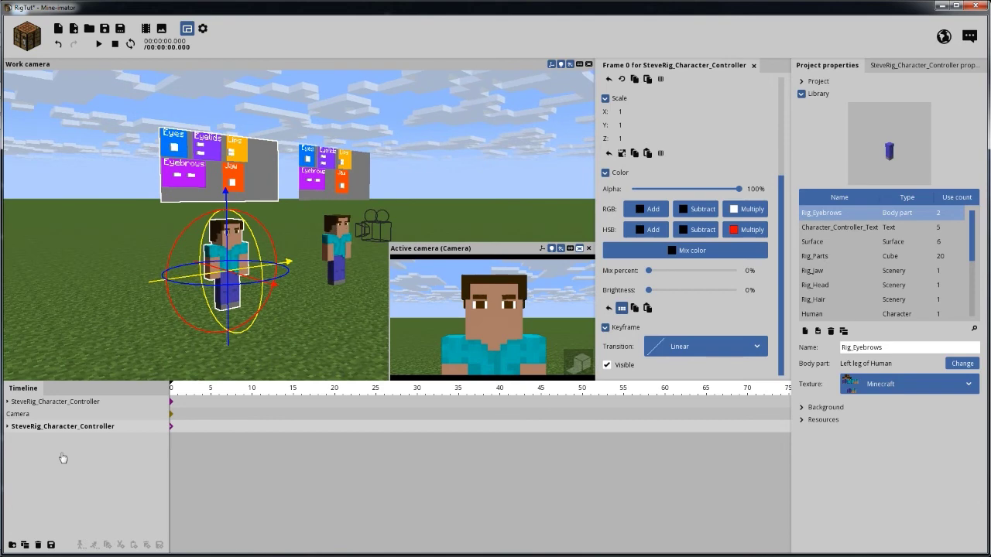
{"action": "left_click", "coordinate": [8, 427]}
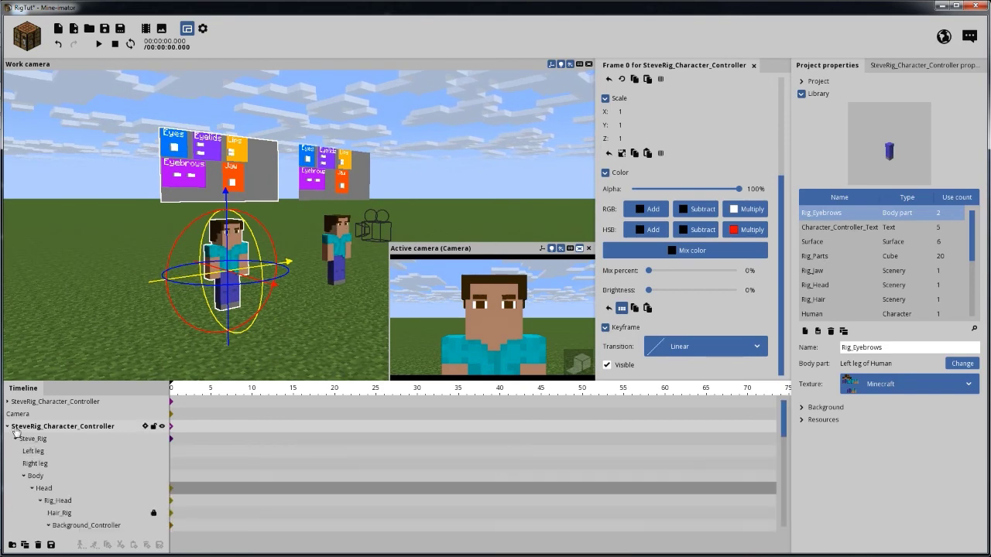
{"action": "scroll", "coordinate": [329, 232], "scroll_direction": "up", "scroll_amount": 5}
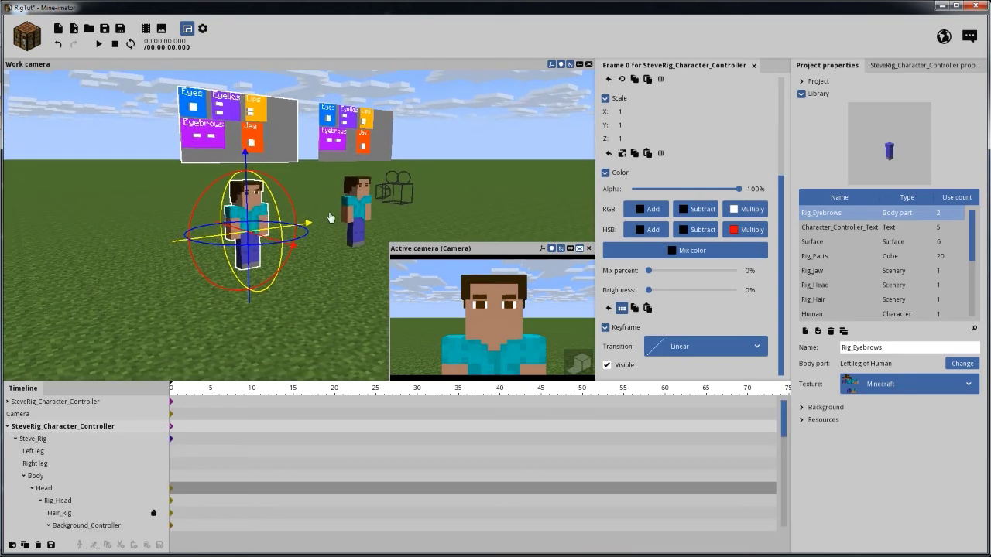
{"action": "left_click_drag", "start_coordinate": [239, 285], "coordinate": [302, 303]}
{"action": "scroll", "coordinate": [241, 231], "scroll_direction": "up", "scroll_amount": 3}
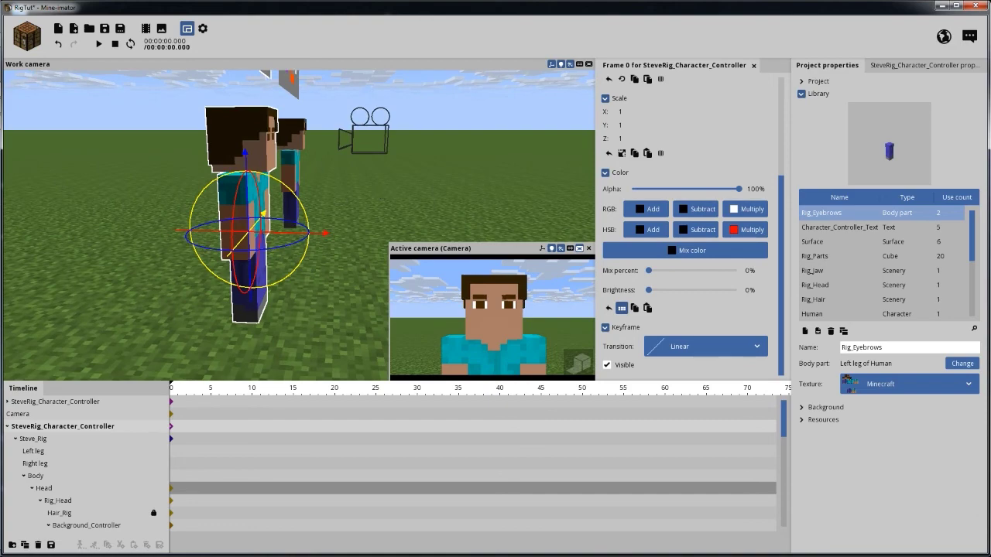
{"action": "left_click_drag", "start_coordinate": [241, 231], "coordinate": [297, 240]}
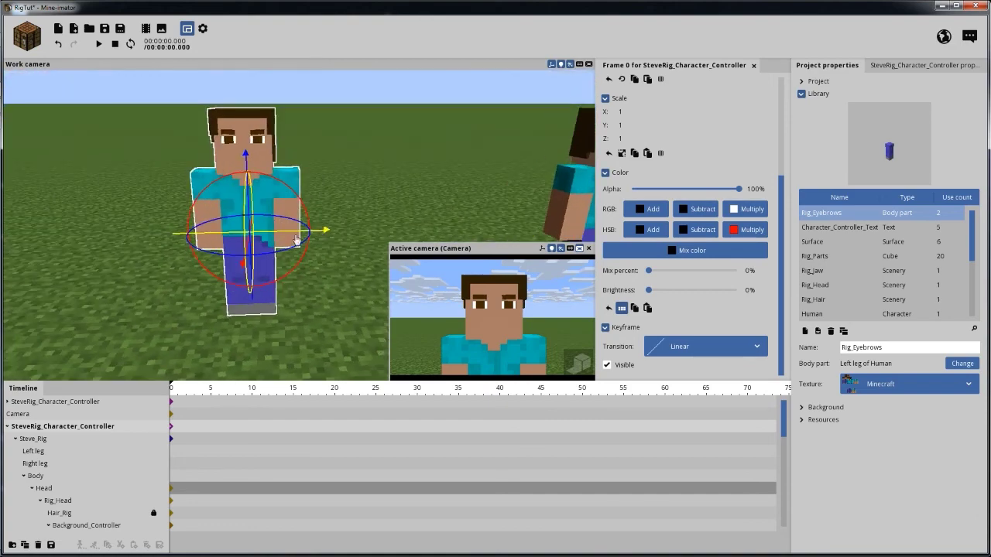
{"action": "mouse_move", "coordinate": [115, 234]}
{"action": "left_mouse_down"}
{"action": "mouse_move", "coordinate": [69, 234]}
{"action": "mouse_move", "coordinate": [15, 205]}
{"action": "mouse_move", "coordinate": [129, 226]}
{"action": "left_mouse_up"}
{"action": "scroll", "coordinate": [190, 220], "scroll_direction": "down", "scroll_amount": 3}
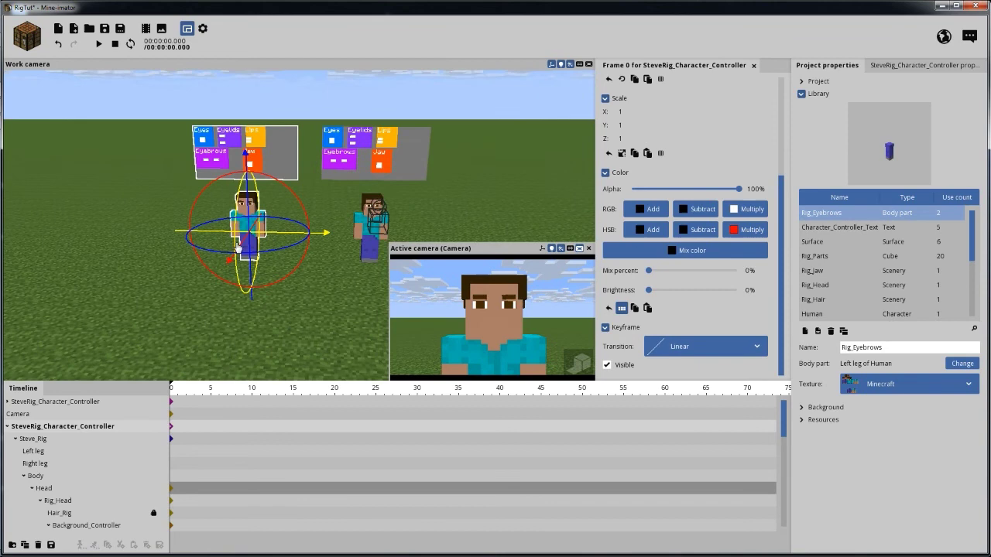
{"action": "scroll", "coordinate": [286, 273], "scroll_direction": "up", "scroll_amount": 1}
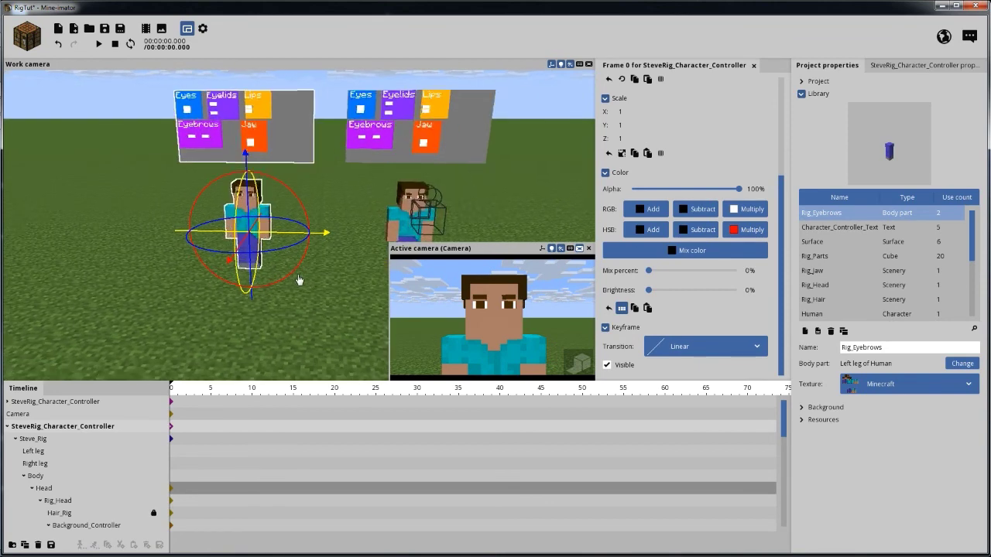
{"action": "right_click_drag", "start_coordinate": [313, 297], "coordinate": [316, 301]}
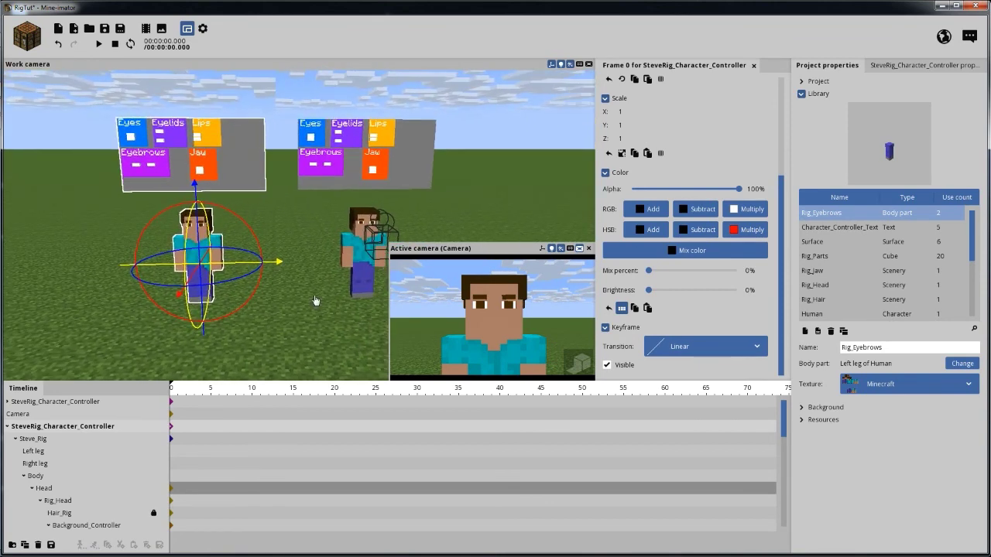